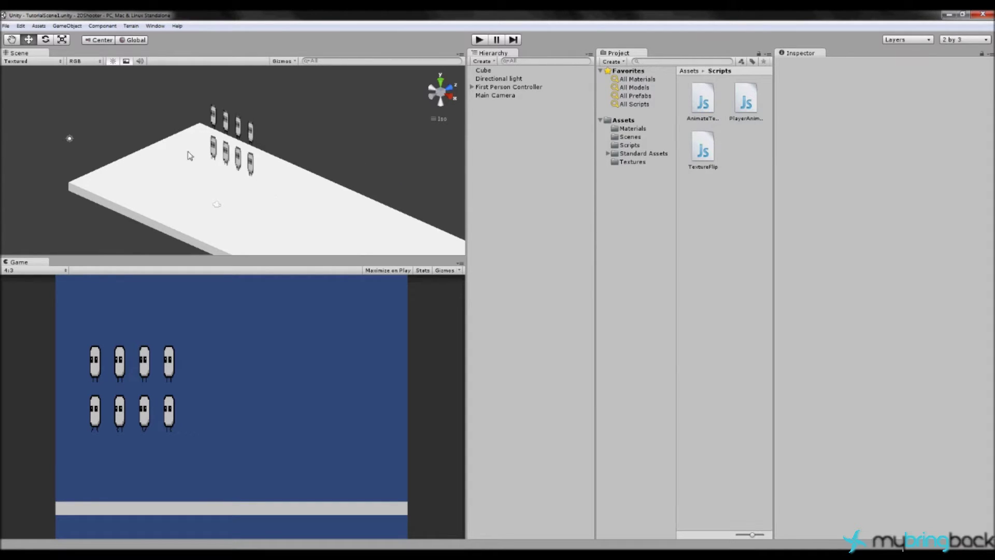
Play-test the scene by walking the character both ways and jumping, and stop play mode
{"action": "left_click", "coordinate": [480, 41]}
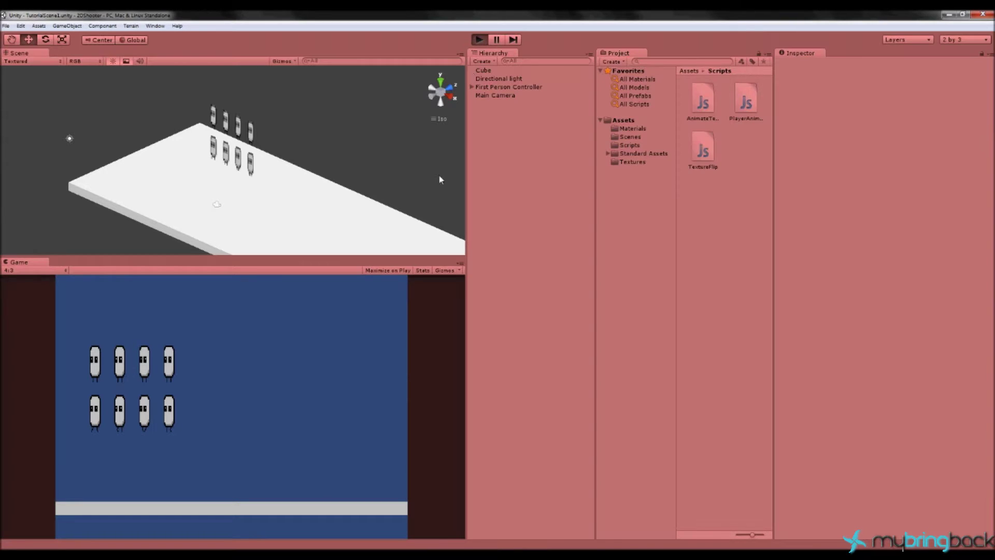
{"action": "key", "text": "Right"}
{"action": "key", "text": "Left"}
{"action": "key", "text": "Right"}
{"action": "key", "text": "space"}
{"action": "key", "text": "Right"}
{"action": "key", "text": "Left"}
{"action": "key", "text": "Right"}
{"action": "key", "text": "Left"}
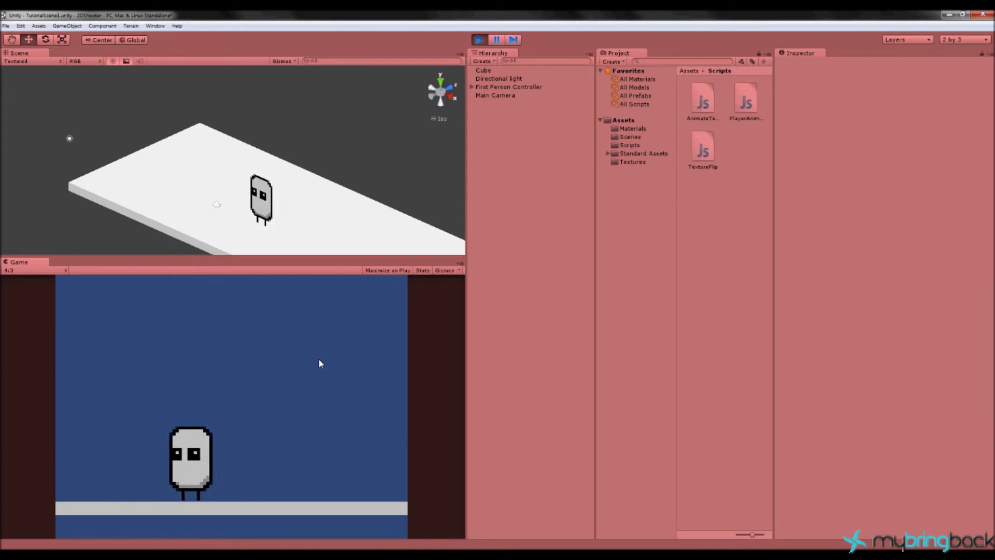
{"action": "left_click", "coordinate": [479, 40]}
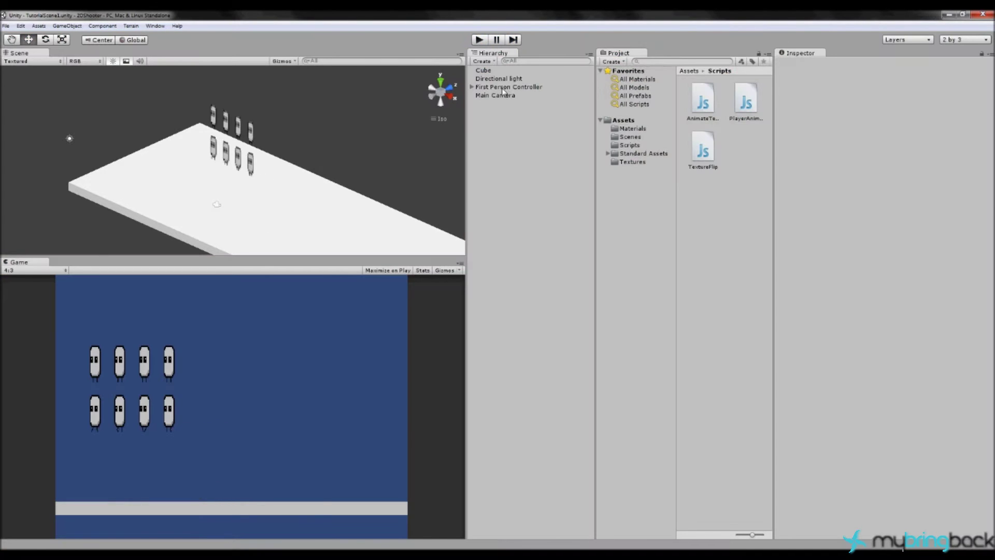
Set the Fps of the Animate Texture script on the First Person Controller's Graphics object to 10
{"action": "left_click", "coordinate": [506, 87]}
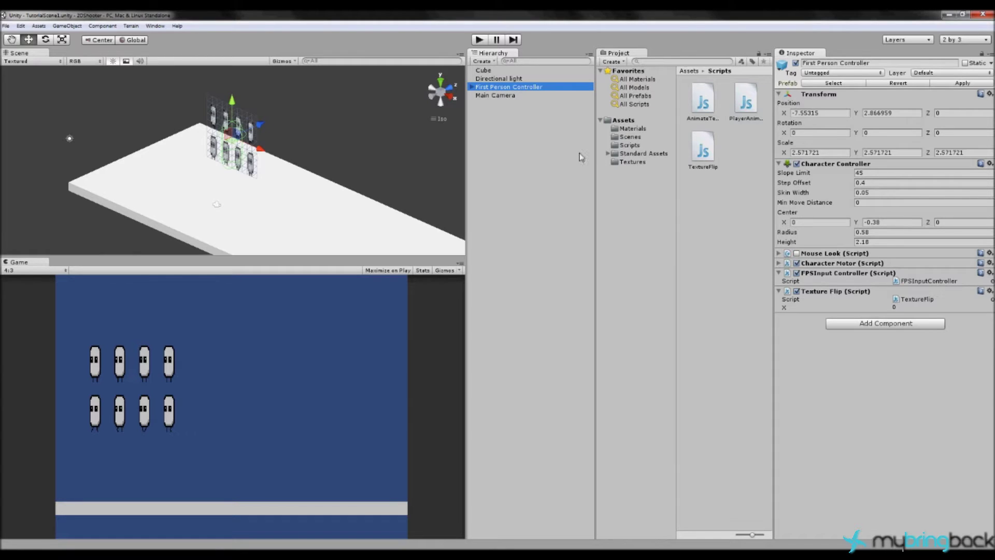
{"action": "left_click", "coordinate": [474, 88]}
{"action": "left_click", "coordinate": [498, 95]}
{"action": "left_click", "coordinate": [894, 282]}
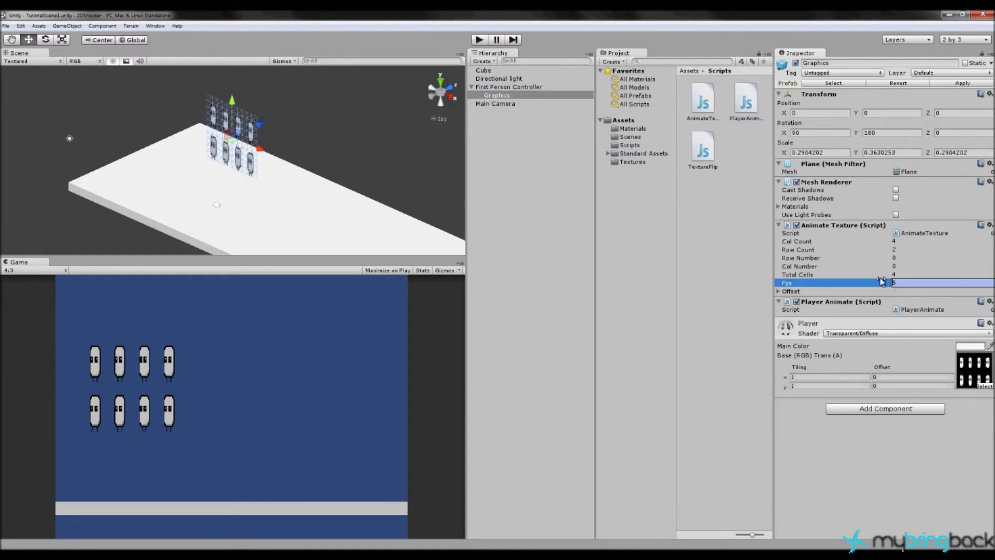
{"action": "type", "text": "10"}
{"action": "key", "text": "Return"}
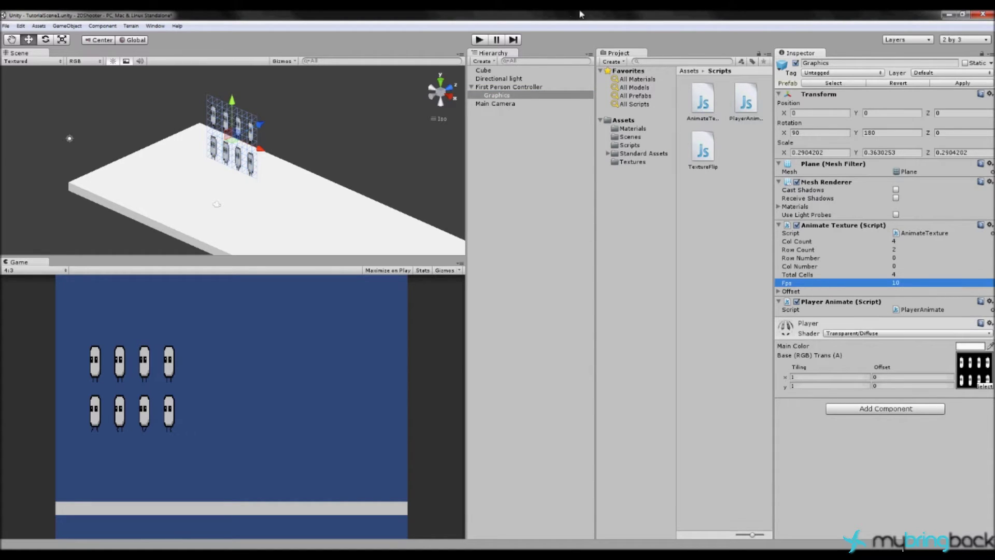
Scale the whole First Person Controller down uniformly so the player is smaller
{"action": "left_click", "coordinate": [518, 87]}
{"action": "key", "text": "r"}
{"action": "left_click_drag", "start_coordinate": [233, 133], "coordinate": [228, 167]}
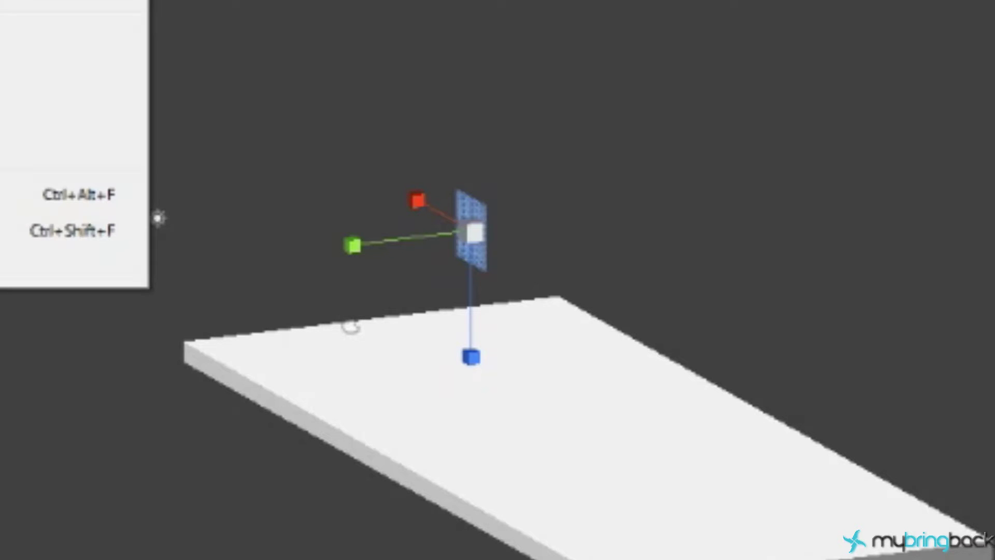
Add a cube scaled uniformly to about 1.96 and position it just above the floor at about X -0.52
{"action": "left_click", "coordinate": [334, 280]}
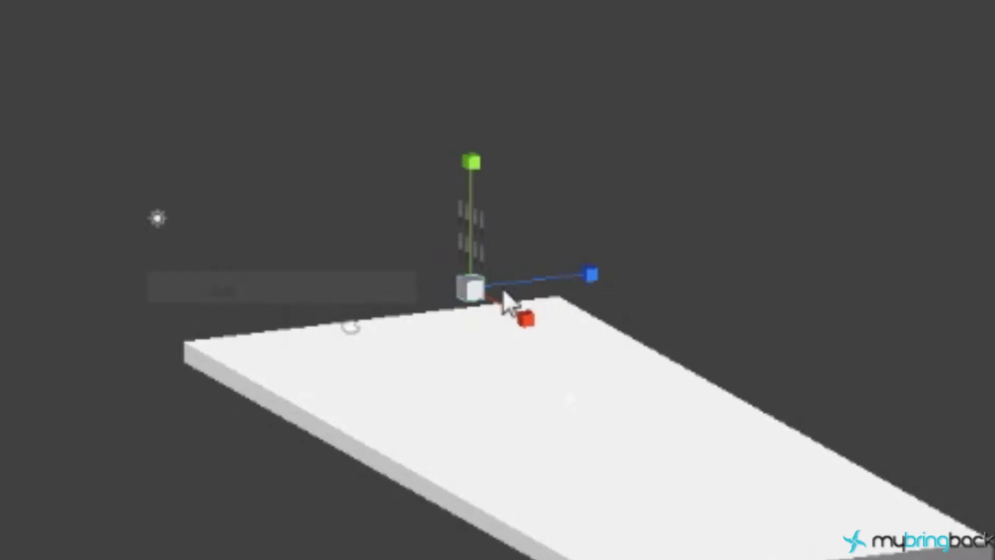
{"action": "left_click_drag", "start_coordinate": [500, 289], "coordinate": [621, 250]}
{"action": "key", "text": "w"}
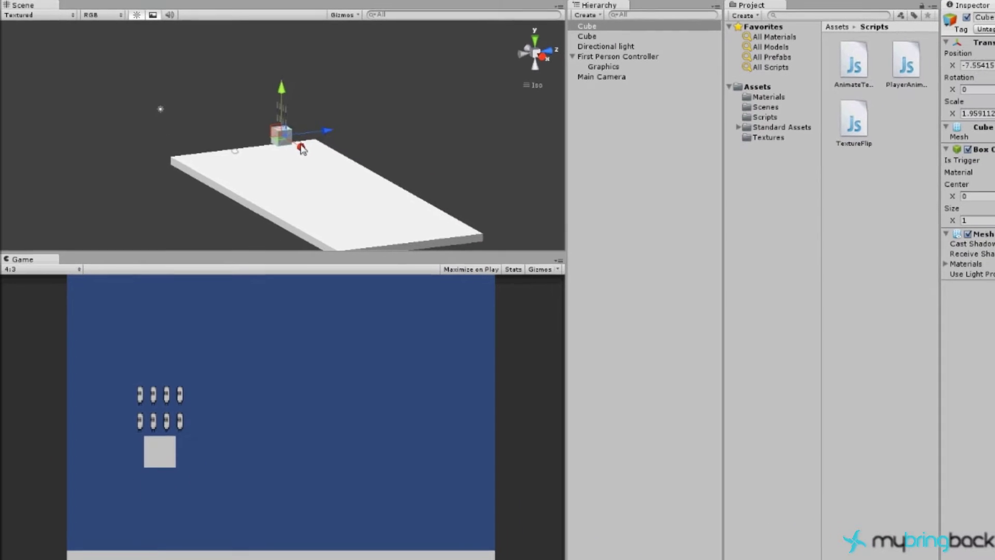
{"action": "left_click_drag", "start_coordinate": [521, 315], "coordinate": [587, 364]}
{"action": "left_click_drag", "start_coordinate": [333, 171], "coordinate": [324, 159]}
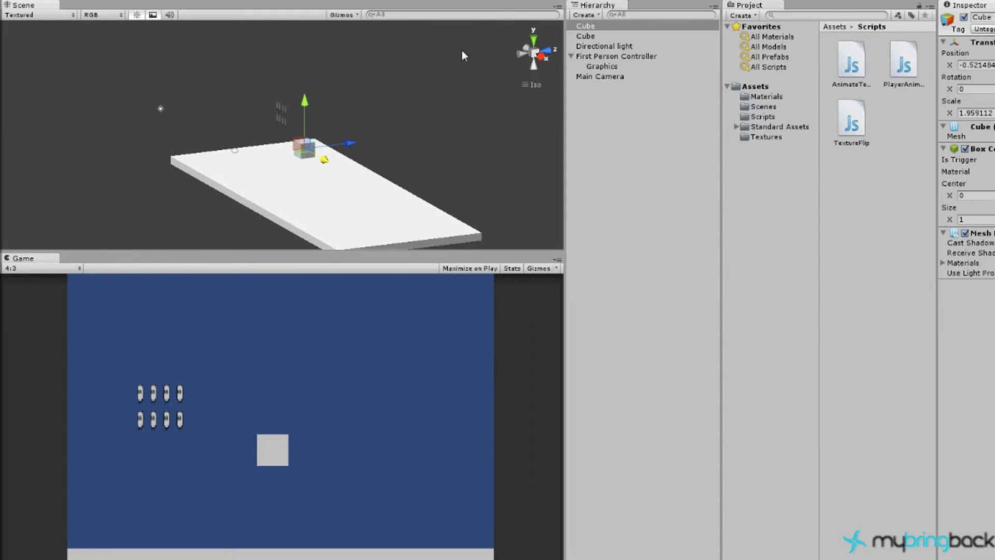
{"action": "left_click_drag", "start_coordinate": [304, 106], "coordinate": [305, 134]}
Start play mode and walk the character back and forth into the cube to test the collision
{"action": "left_click", "coordinate": [583, 3]}
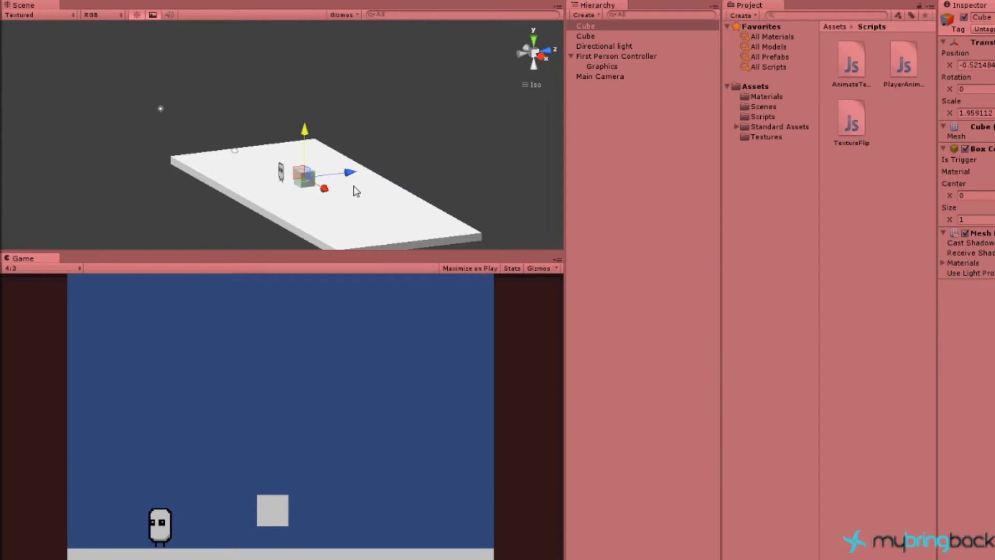
{"action": "key", "text": "Right"}
{"action": "key", "text": "Left"}
{"action": "key", "text": "Right"}
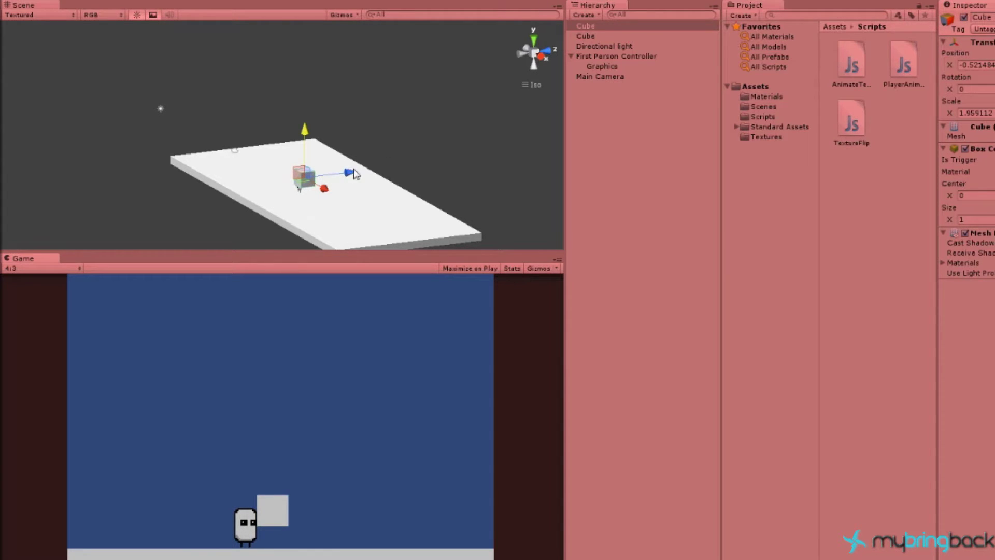
During play, shift the cube along Z toward the camera, test walking and jumping past it, and stop play mode
{"action": "left_click_drag", "start_coordinate": [349, 179], "coordinate": [332, 180]}
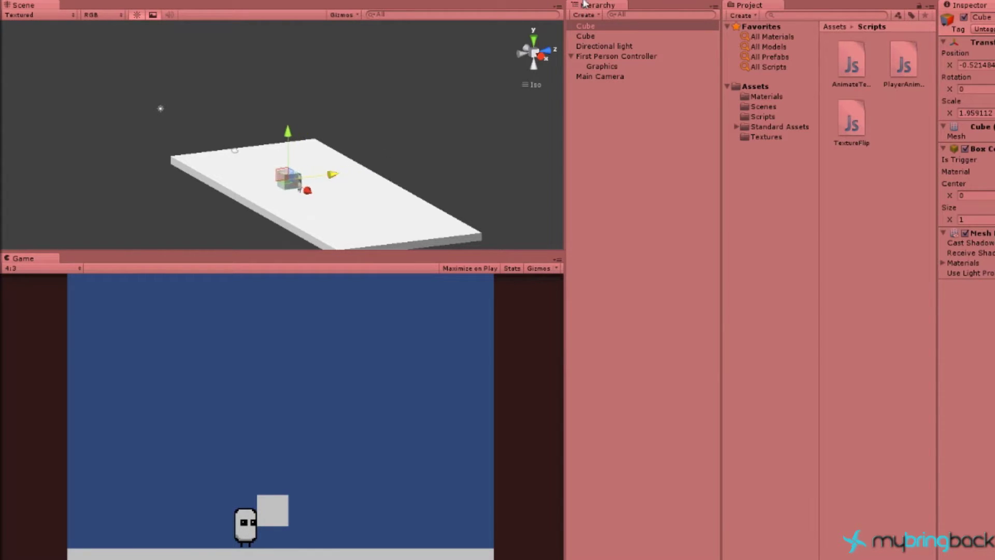
{"action": "key", "text": "Right"}
{"action": "key", "text": "Left"}
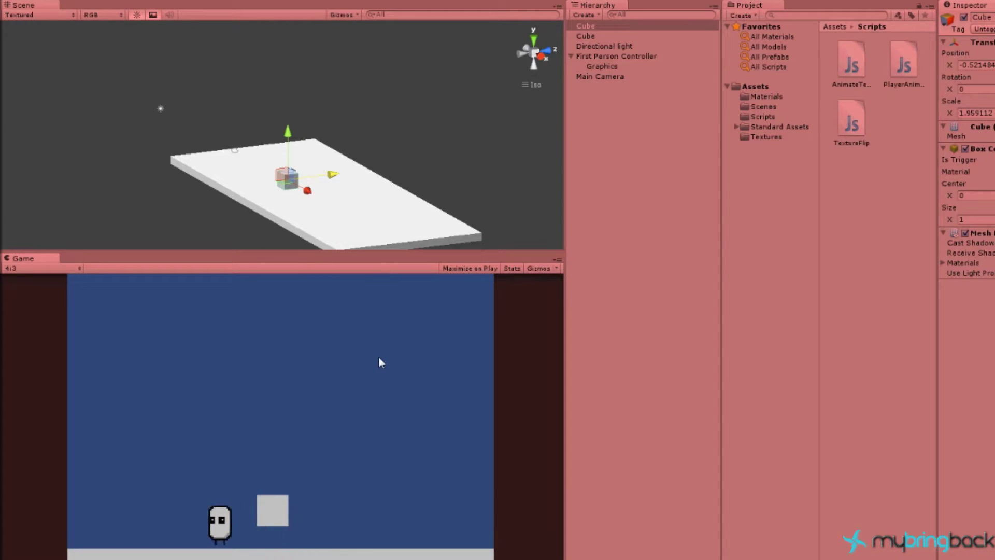
{"action": "key", "text": "Right"}
{"action": "key", "text": "space"}
{"action": "key", "text": "Right"}
{"action": "key", "text": "Left"}
{"action": "key", "text": "Right"}
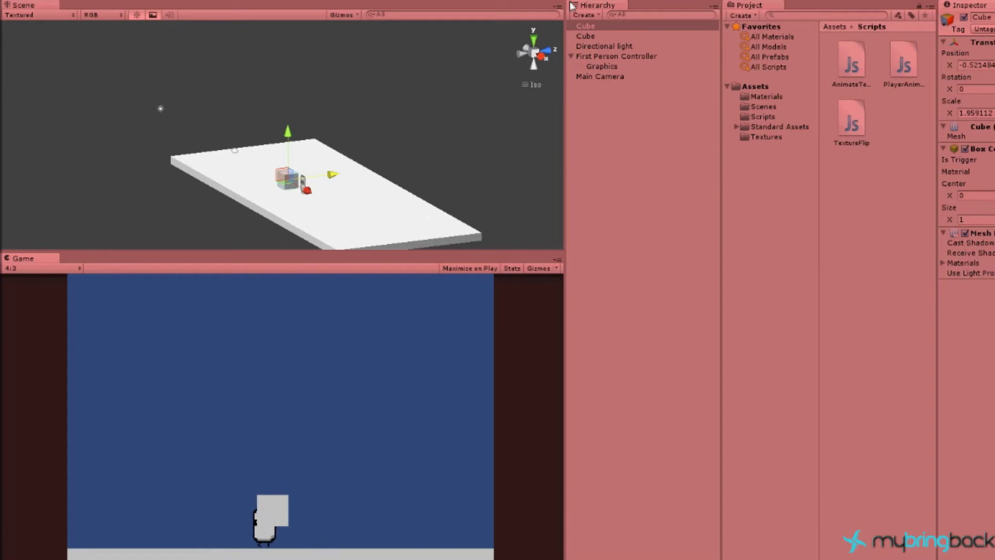
{"action": "key", "text": "Left"}
{"action": "key", "text": "ctrl+p"}
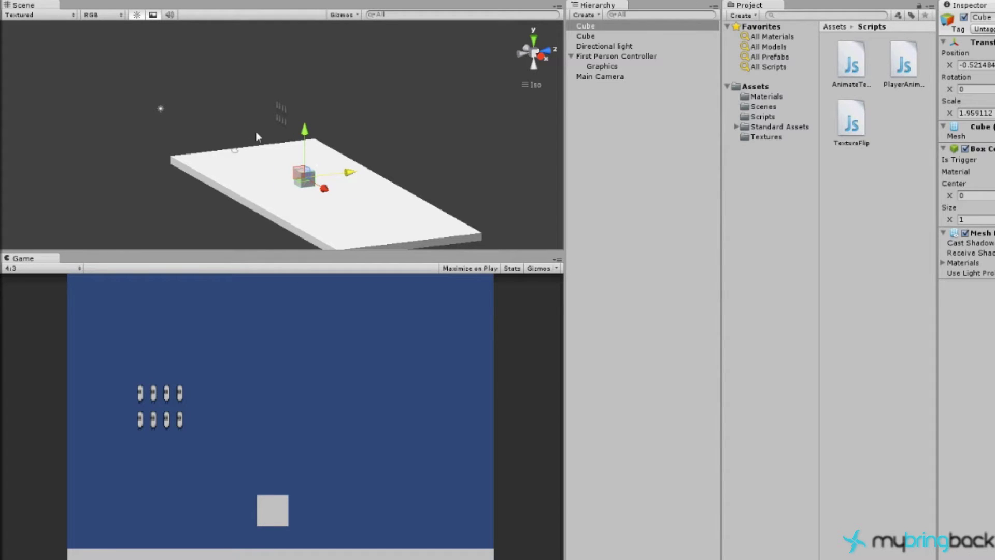
Move the cube back along Z to about 7.18 and play-test walking the character in front of it
{"action": "left_click_drag", "start_coordinate": [349, 172], "coordinate": [417, 170]}
{"action": "key", "text": "ctrl+p"}
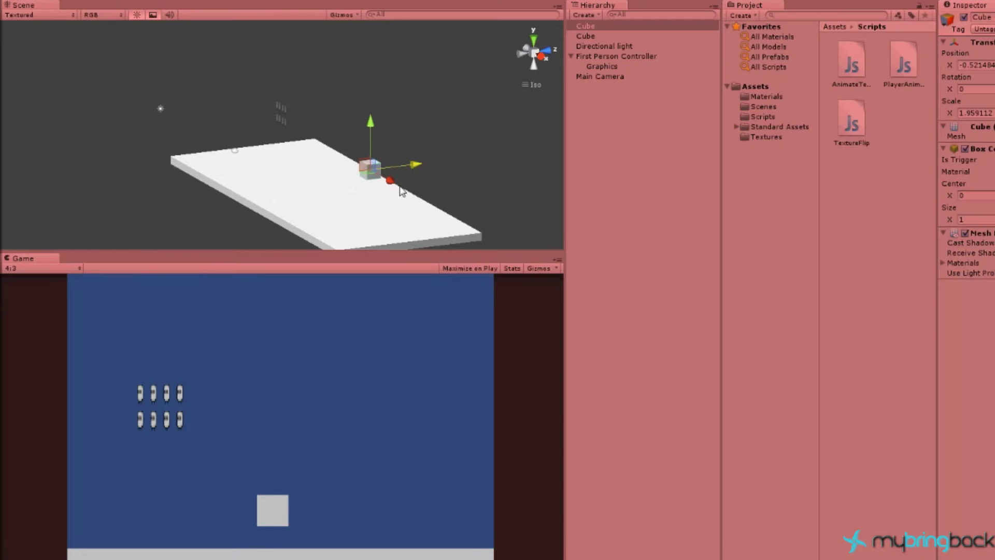
{"action": "key", "text": "Right"}
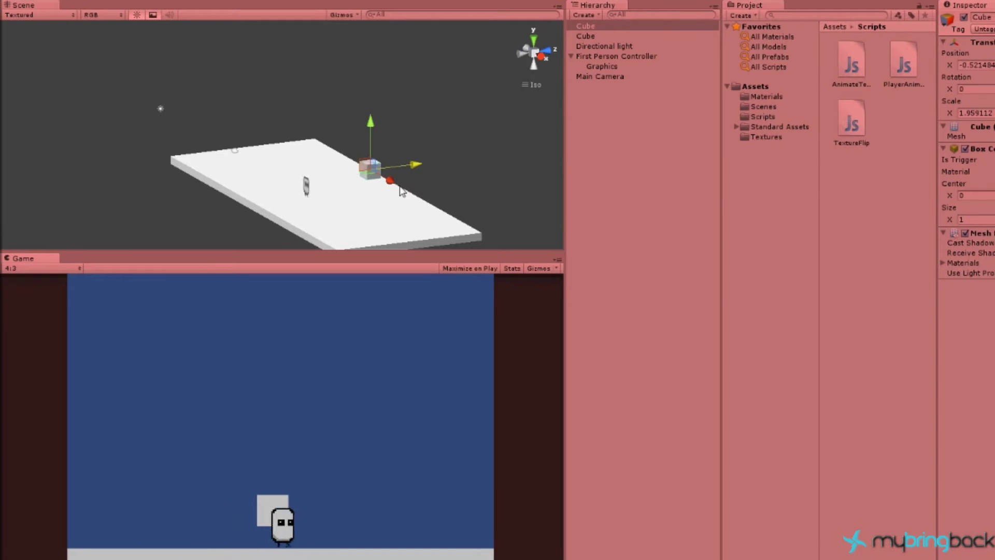
{"action": "key", "text": "Left"}
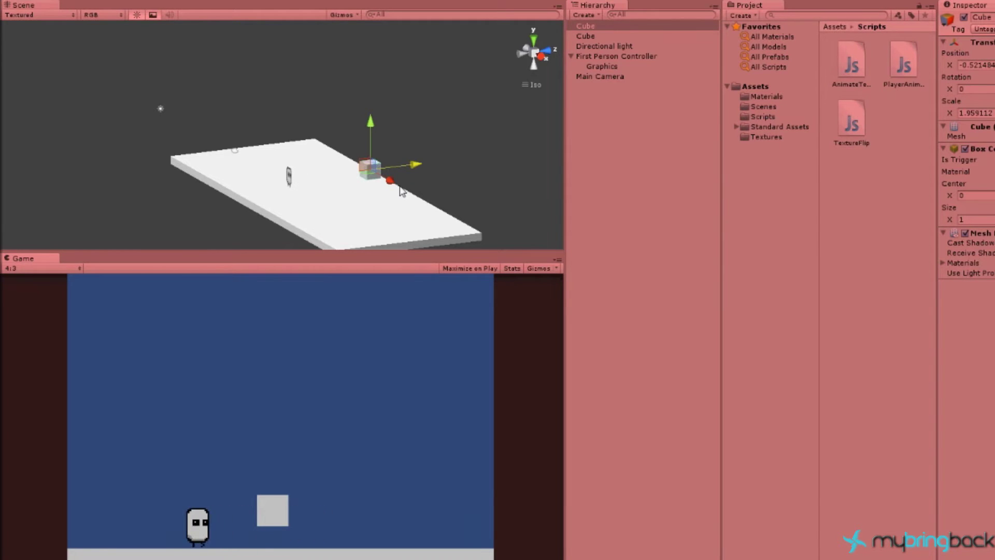
{"action": "key", "text": "Right"}
{"action": "key", "text": "Left"}
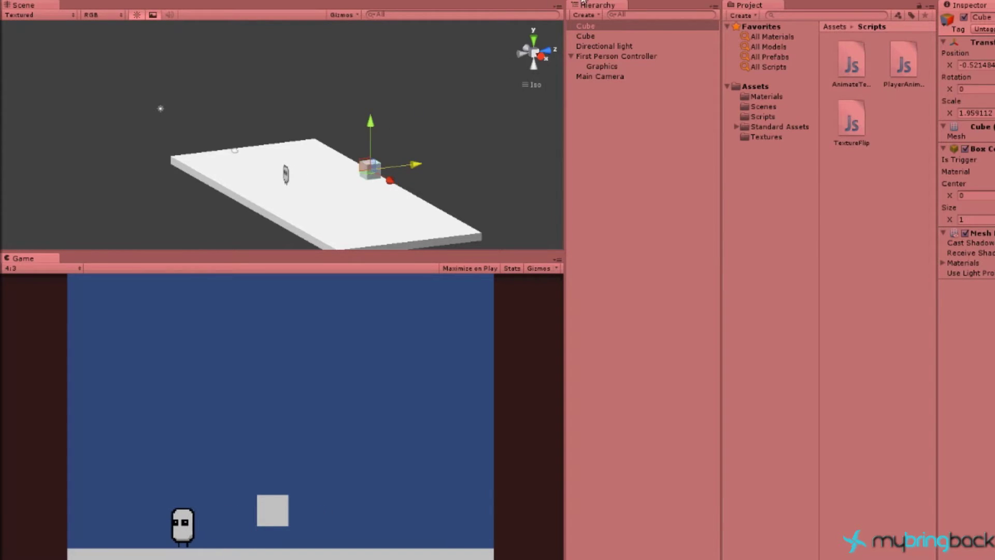
{"action": "key", "text": "ctrl+p"}
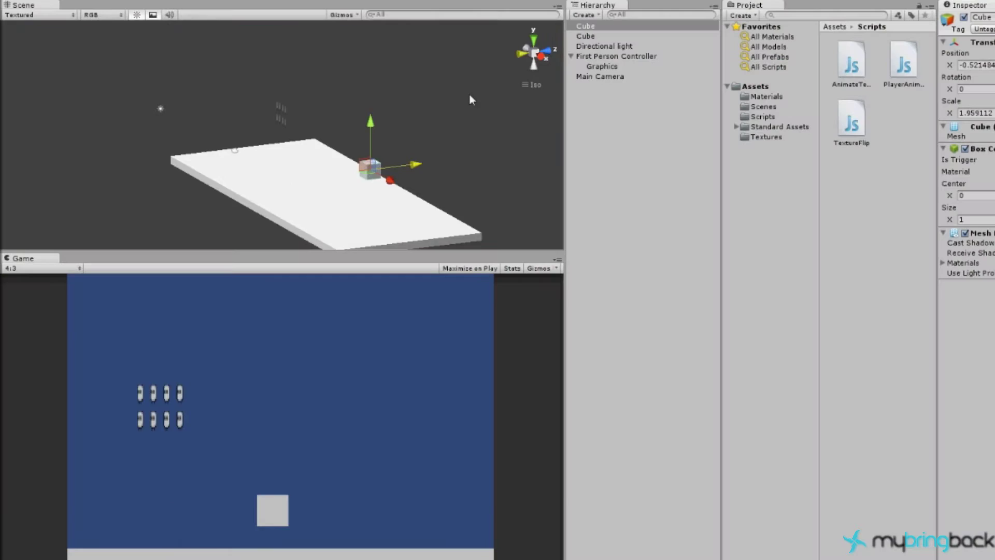
{"action": "left_click", "coordinate": [280, 160]}
{"action": "key", "text": "f"}
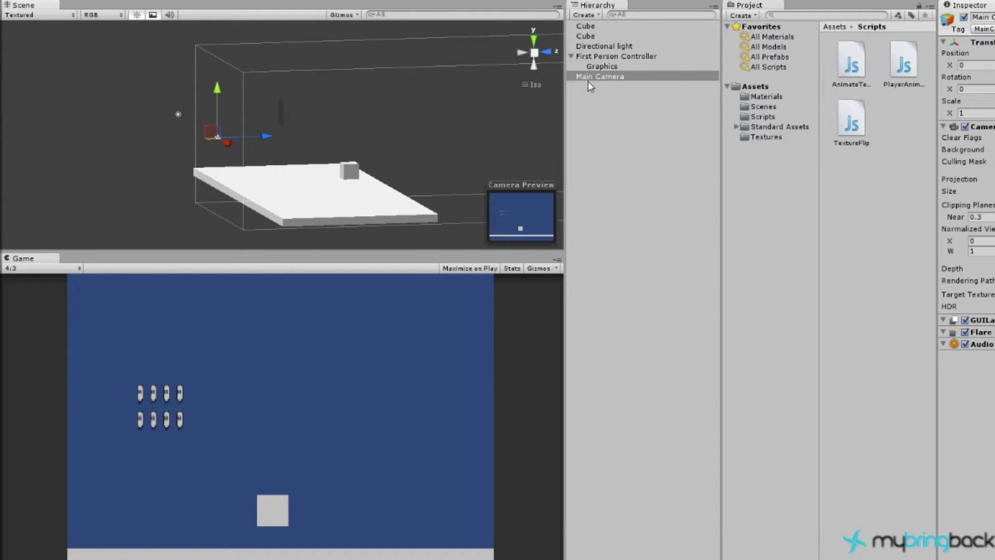
{"action": "left_click", "coordinate": [586, 25]}
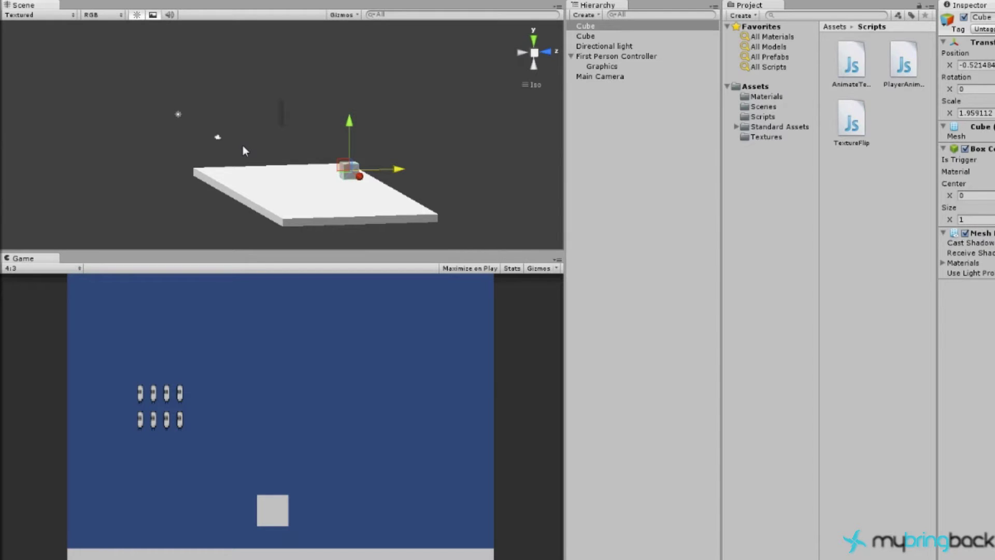
{"action": "left_click", "coordinate": [585, 76]}
Rename the small cube at the back of the floor as BackDrop
{"action": "left_click", "coordinate": [593, 37]}
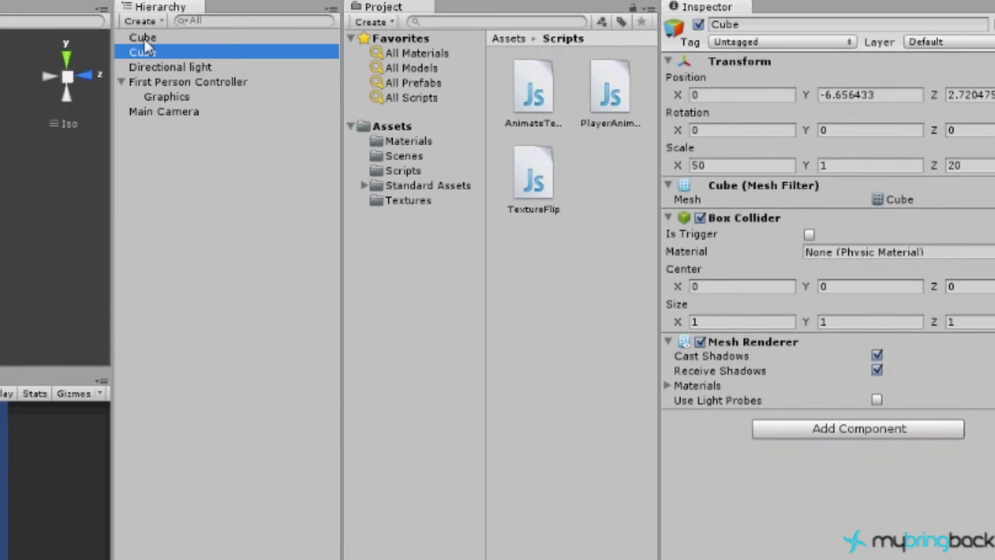
{"action": "left_click", "coordinate": [144, 38]}
{"action": "left_click", "coordinate": [746, 25]}
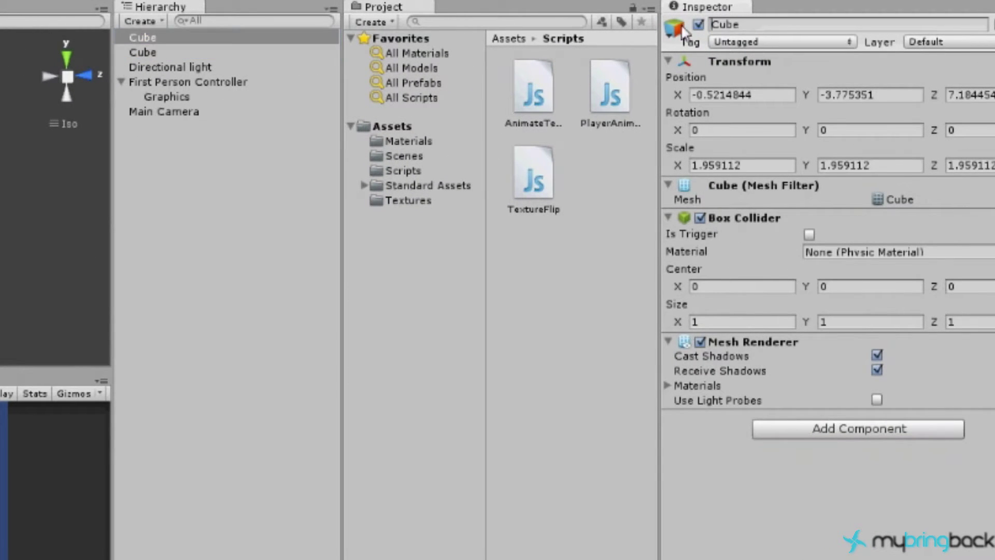
{"action": "key", "text": "Delete"}
{"action": "key", "text": "Delete"}
{"action": "key", "text": "Delete"}
{"action": "key", "text": "Delete"}
{"action": "type", "text": "BackDrop"}
{"action": "key", "text": "Return"}
Rename the large flat cube that the player walks on as Floor
{"action": "left_click", "coordinate": [146, 52]}
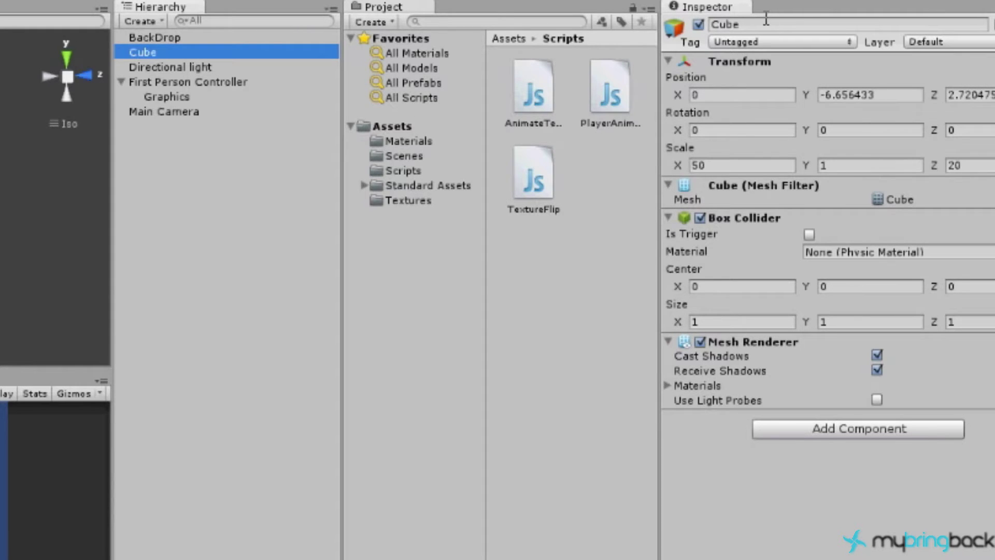
{"action": "left_click", "coordinate": [766, 19]}
{"action": "type", "text": "Floor"}
{"action": "key", "text": "Return"}
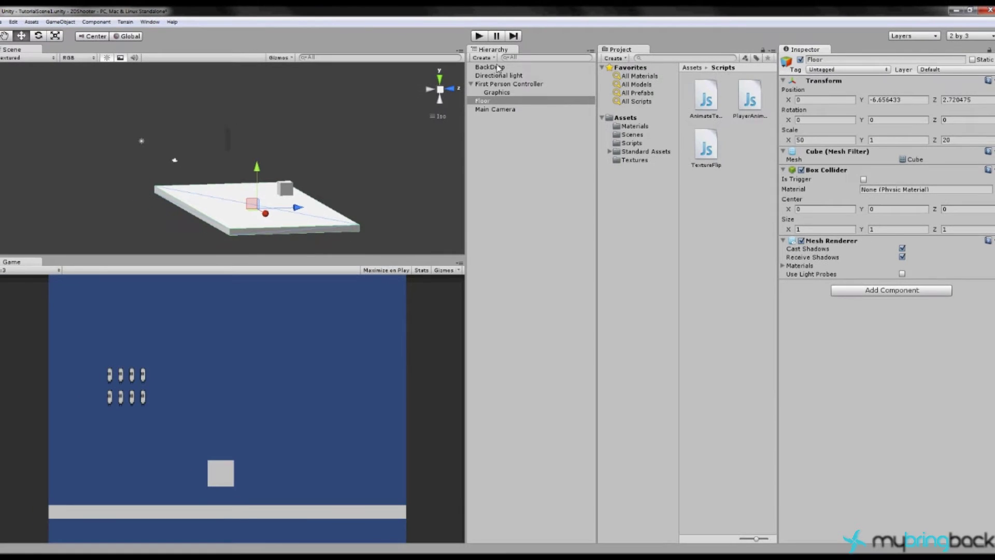
Stretch the BackDrop cube into a wall, scaling it to about 53.8 in X and 42.6 in Y
{"action": "left_click", "coordinate": [172, 41]}
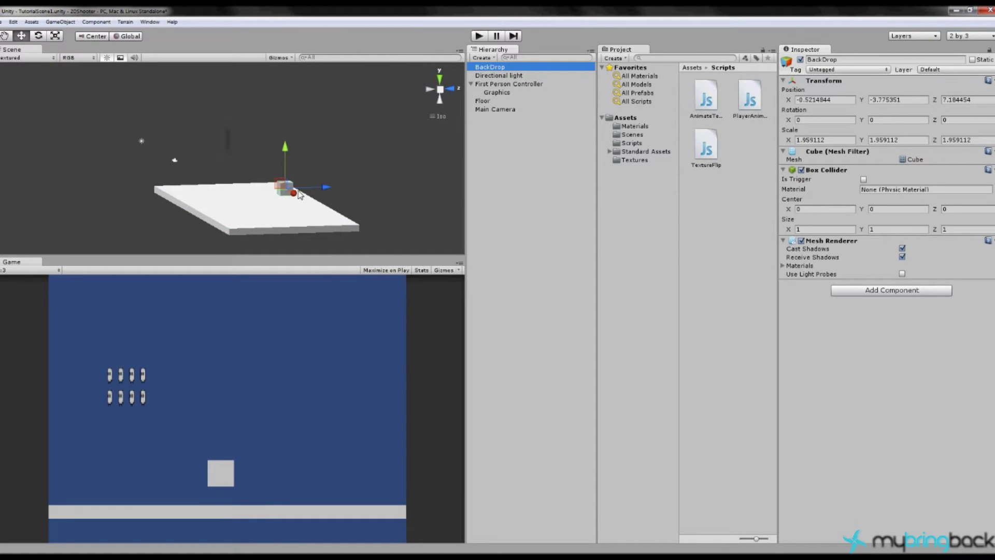
{"action": "key", "text": "r"}
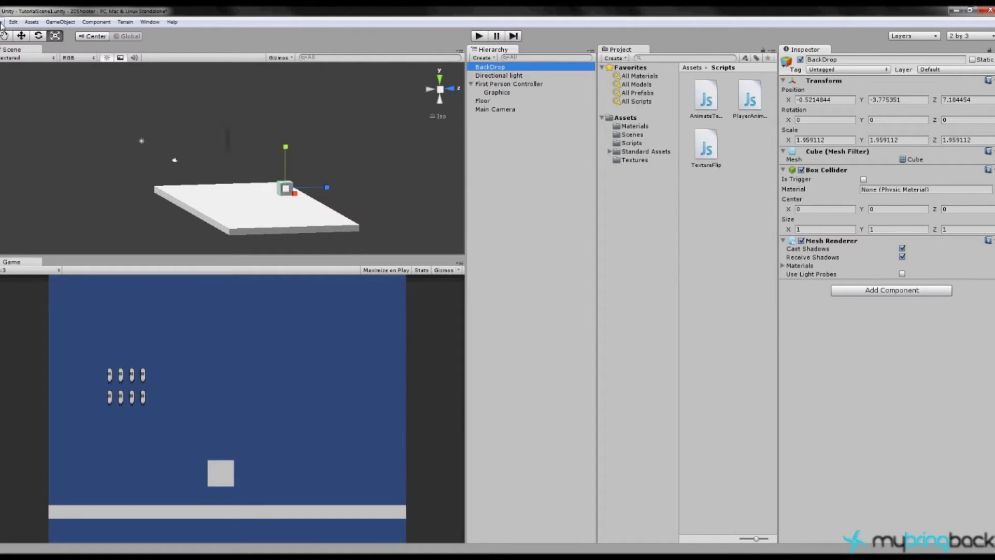
{"action": "left_click_drag", "start_coordinate": [402, 147], "coordinate": [161, 505], "text": "alt"}
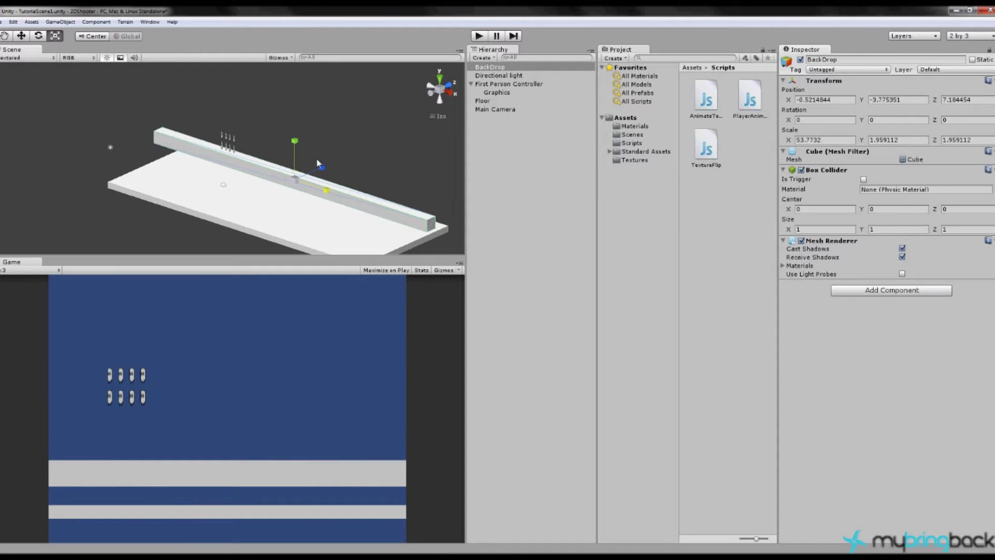
{"action": "left_click_drag", "start_coordinate": [294, 141], "coordinate": [284, 354]}
Move the BackDrop wall along Z to about 13.6 so it stands behind the floor
{"action": "scroll", "coordinate": [298, 215], "scroll_direction": "down", "scroll_amount": 3}
{"action": "left_click", "coordinate": [449, 83]}
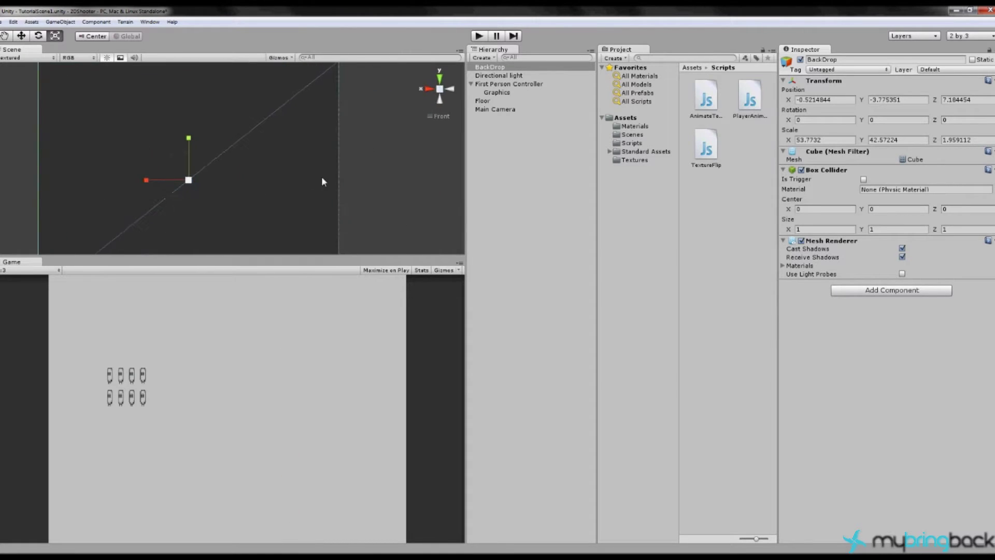
{"action": "left_click", "coordinate": [427, 88]}
{"action": "key", "text": "w"}
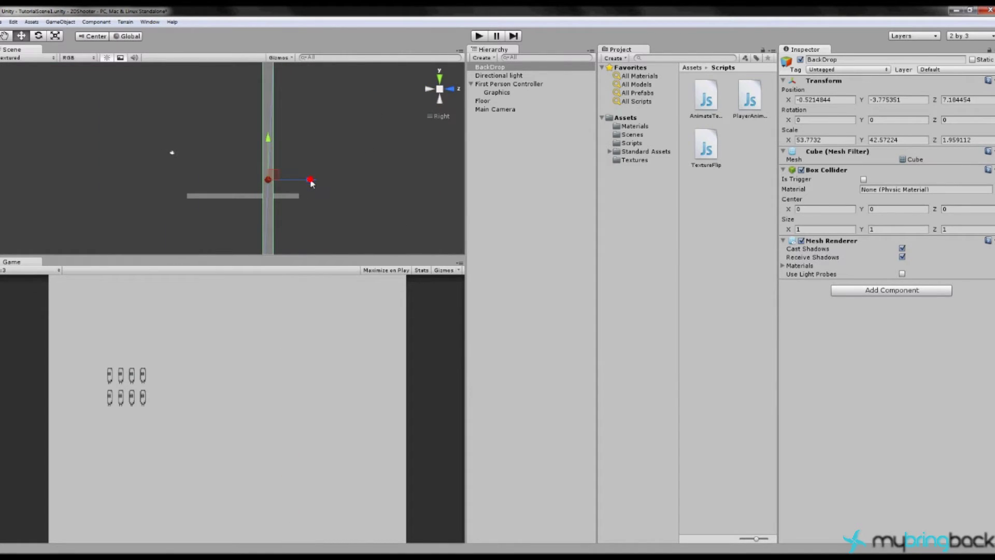
{"action": "left_click_drag", "start_coordinate": [309, 180], "coordinate": [322, 240]}
{"action": "left_click", "coordinate": [428, 88]}
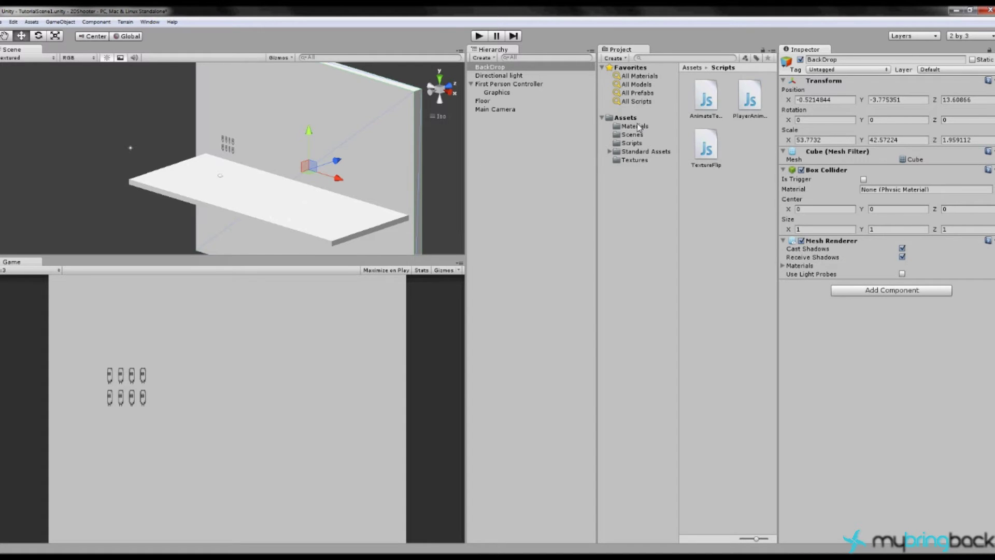
Create a new material named Backdrop in the Materials folder
{"action": "left_click", "coordinate": [635, 127]}
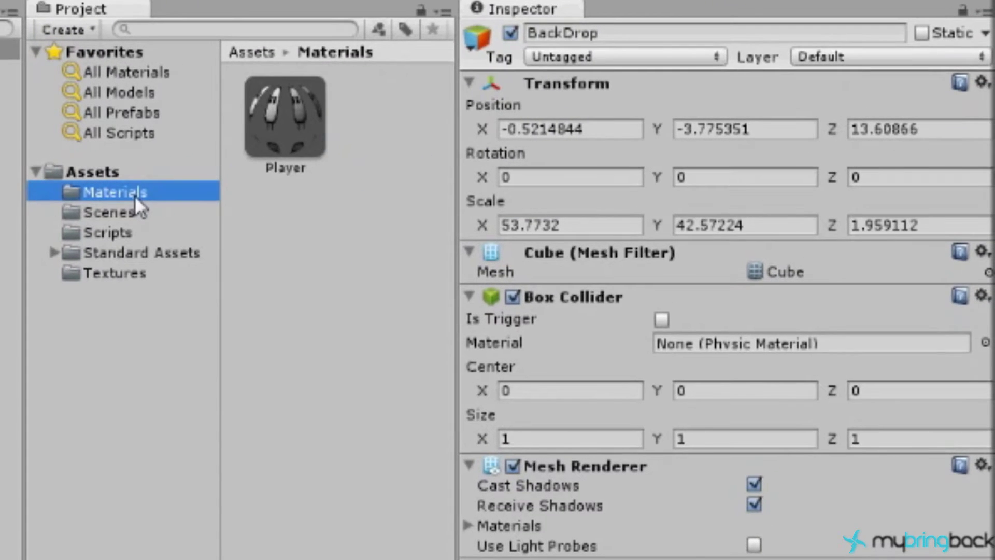
{"action": "right_click", "coordinate": [135, 195]}
{"action": "mouse_move", "coordinate": [159, 204]}
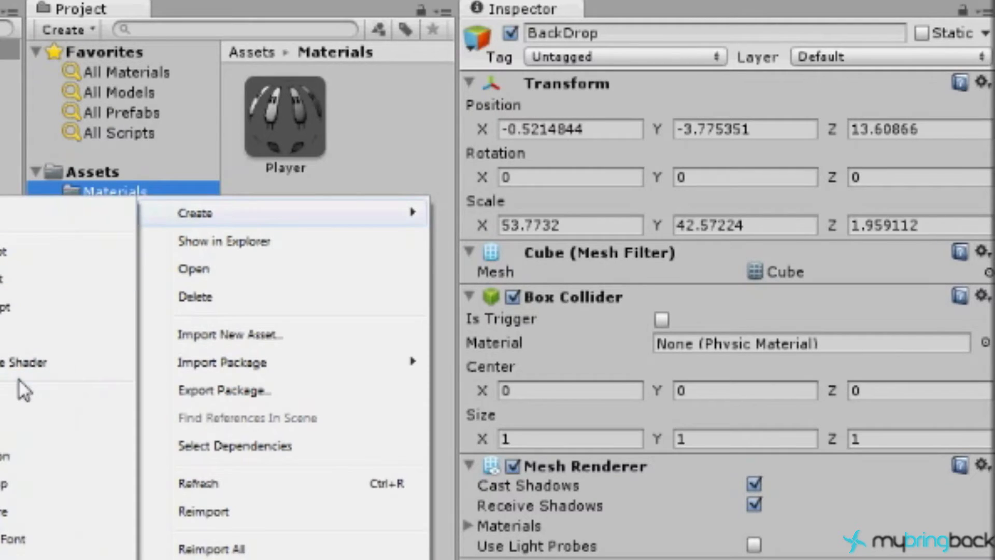
{"action": "left_click", "coordinate": [15, 428]}
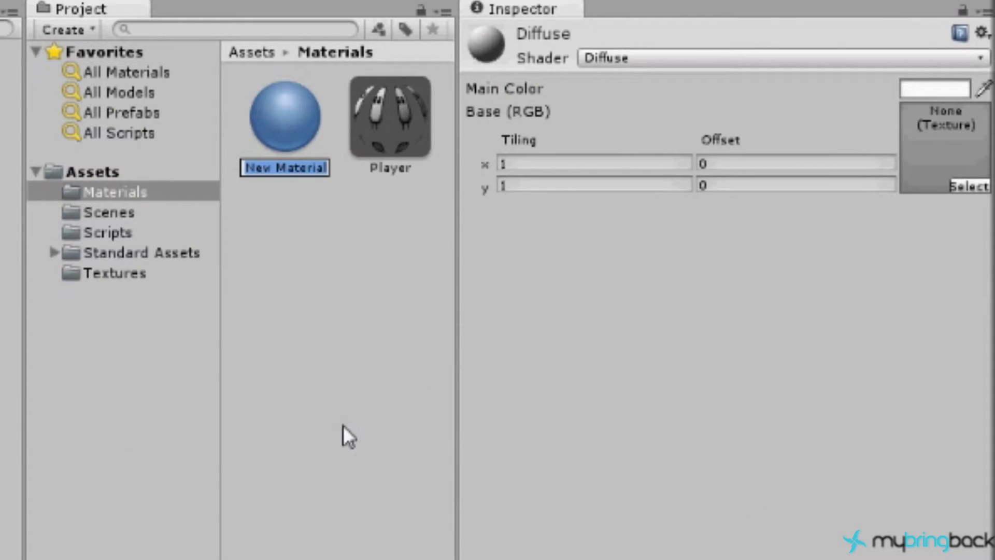
{"action": "type", "text": "Backdro"}
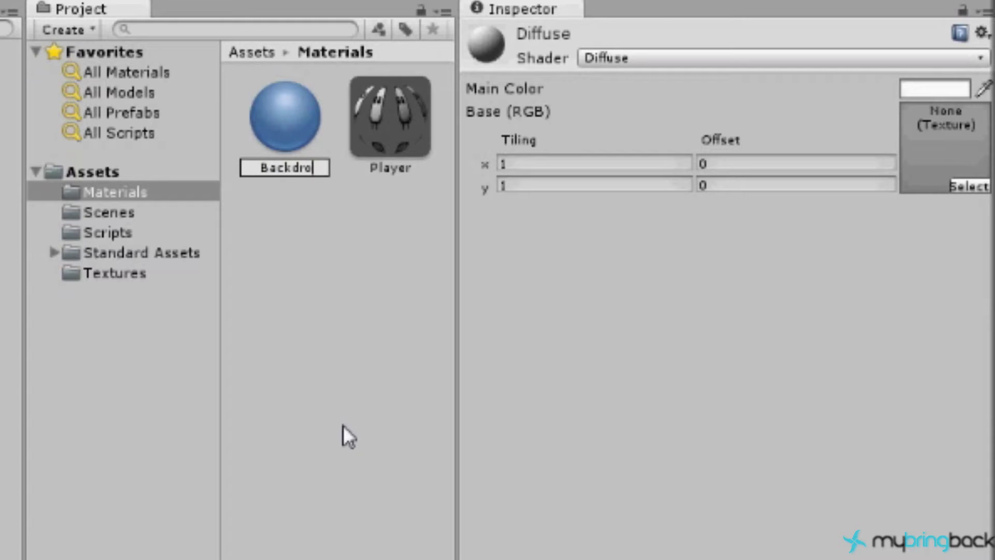
{"action": "type", "text": "p"}
{"action": "key", "text": "Return"}
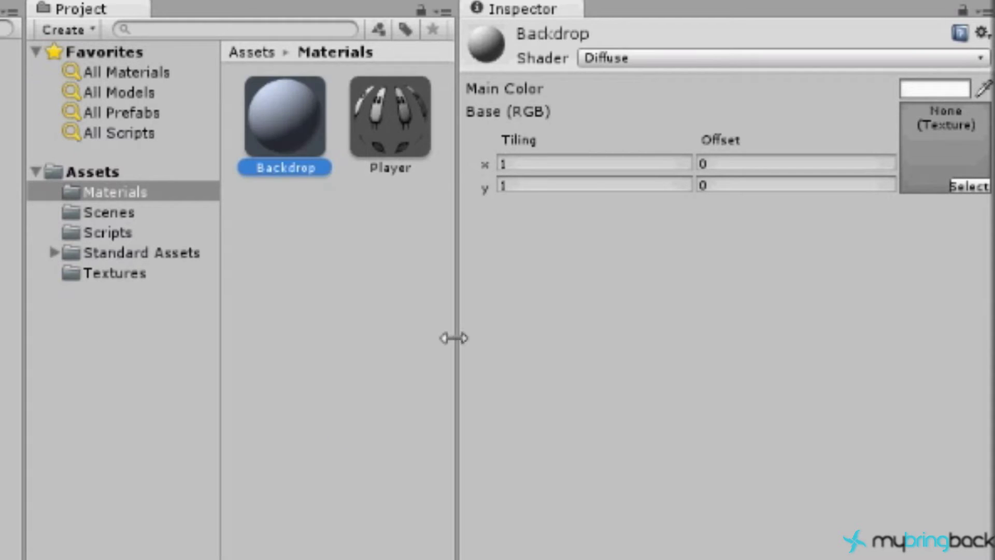
Switch to Windows Explorer, preview WarehouseBackdrop.png in the Tut_Stuff folder and import it into the Unity project's Textures folder
{"action": "left_click", "coordinate": [961, 190]}
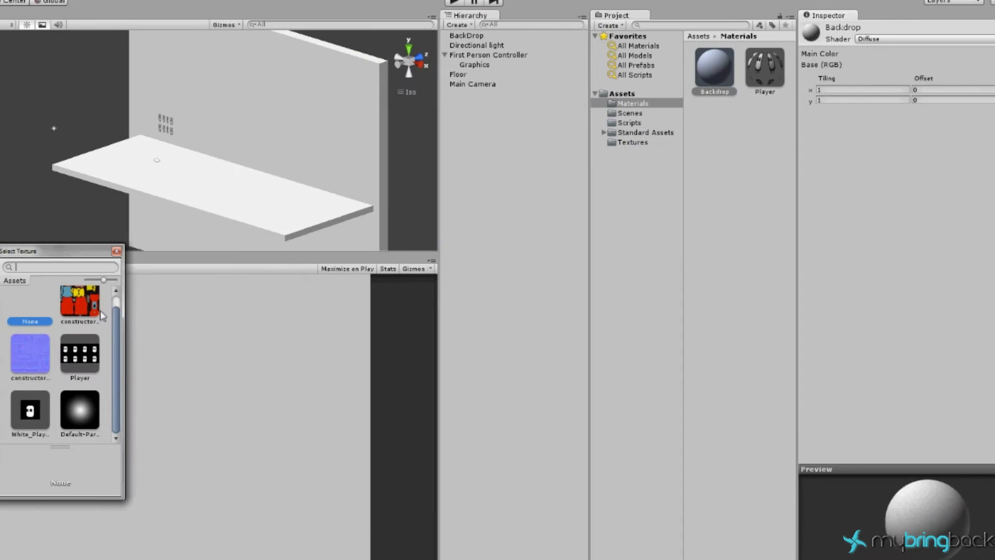
{"action": "left_click", "coordinate": [116, 250]}
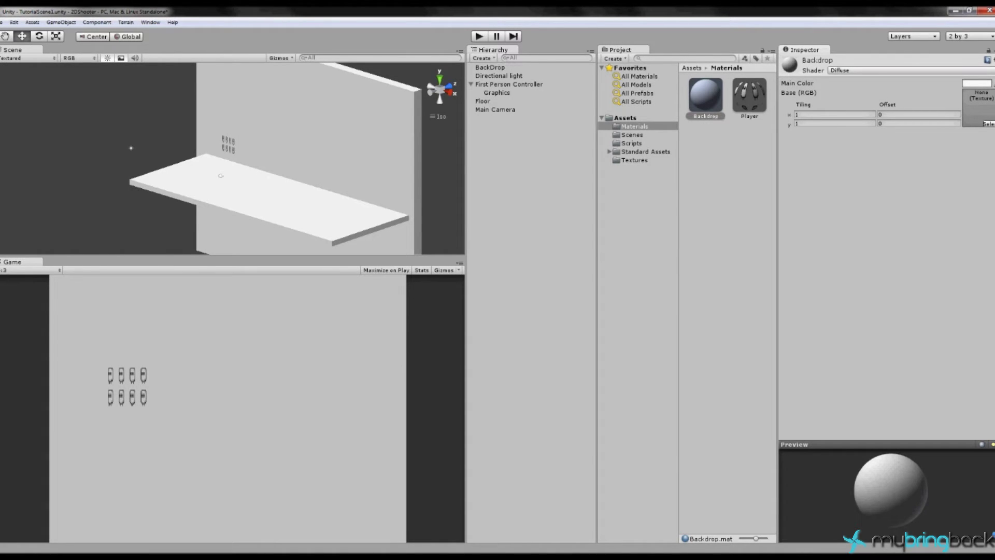
{"action": "key", "text": "alt+Tab"}
{"action": "left_click", "coordinate": [334, 237]}
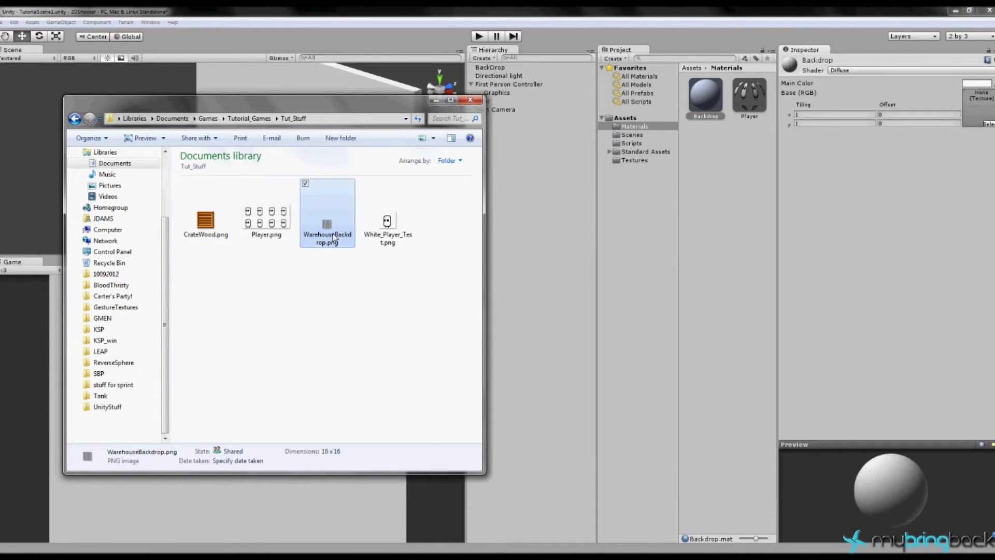
{"action": "double_click", "coordinate": [334, 237]}
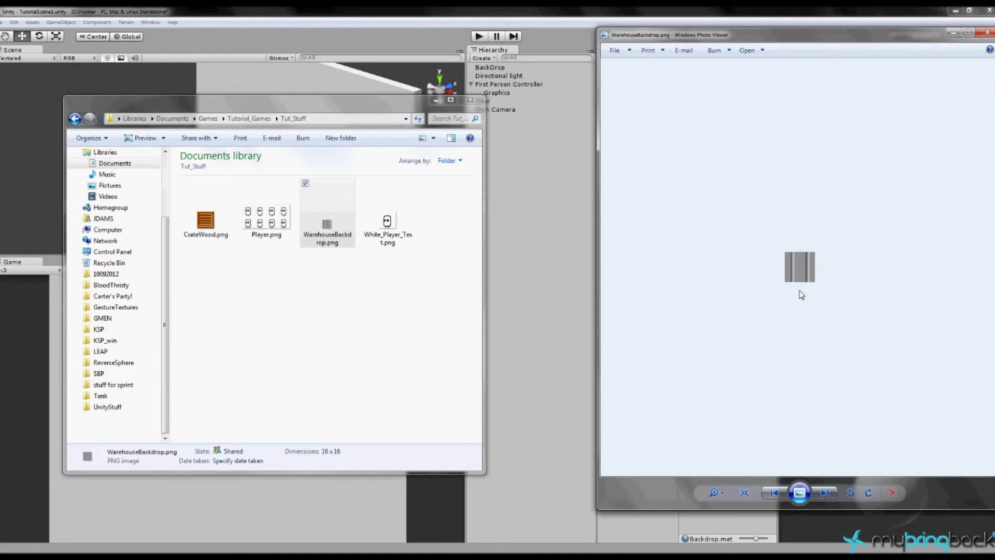
{"action": "scroll", "coordinate": [799, 290], "scroll_direction": "up", "scroll_amount": 3}
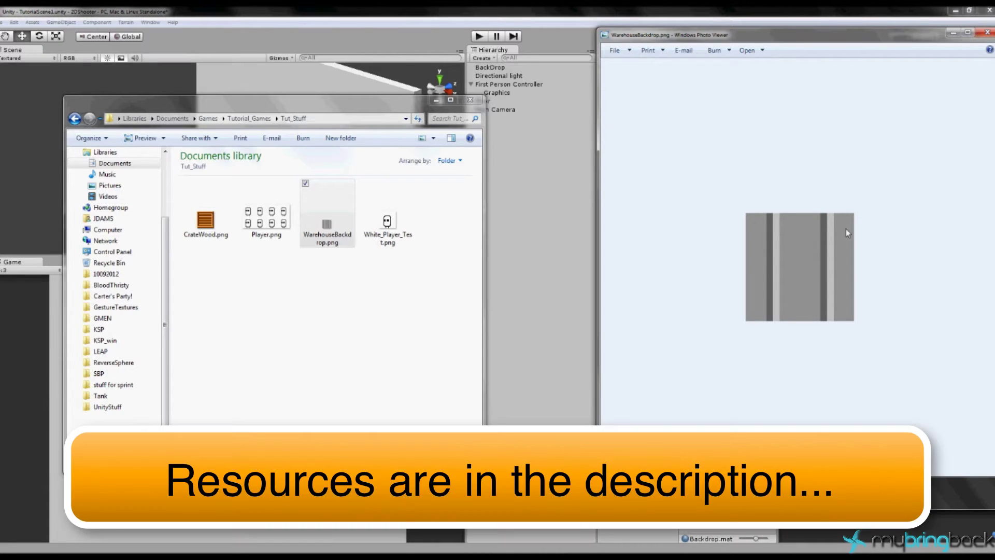
{"action": "left_click", "coordinate": [986, 34]}
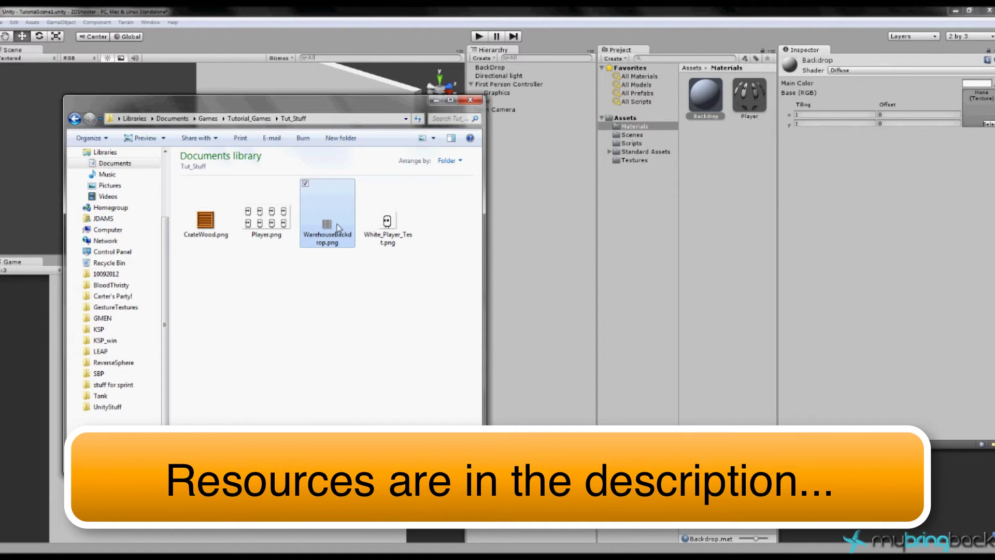
{"action": "left_click_drag", "start_coordinate": [328, 224], "coordinate": [632, 160]}
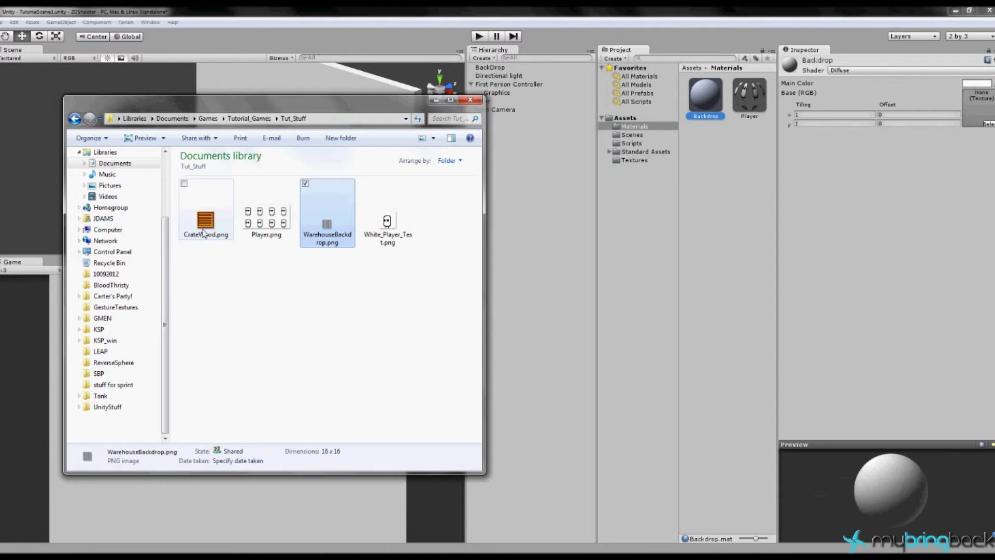
Preview CrateWood.png from the Tut_Stuff folder and import it into the project's Textures folder
{"action": "left_click_drag", "start_coordinate": [203, 220], "coordinate": [251, 223]}
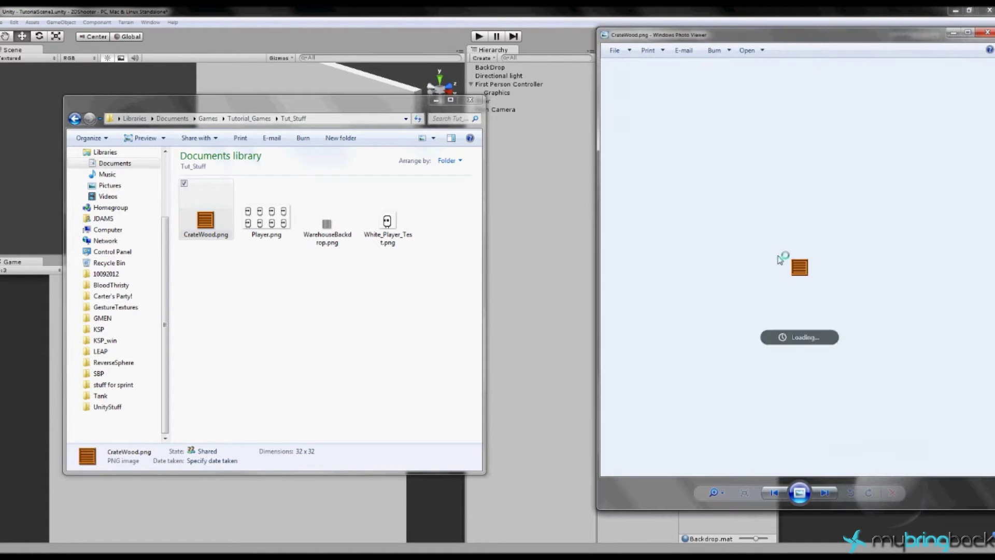
{"action": "scroll", "coordinate": [806, 279], "scroll_direction": "up", "scroll_amount": 5}
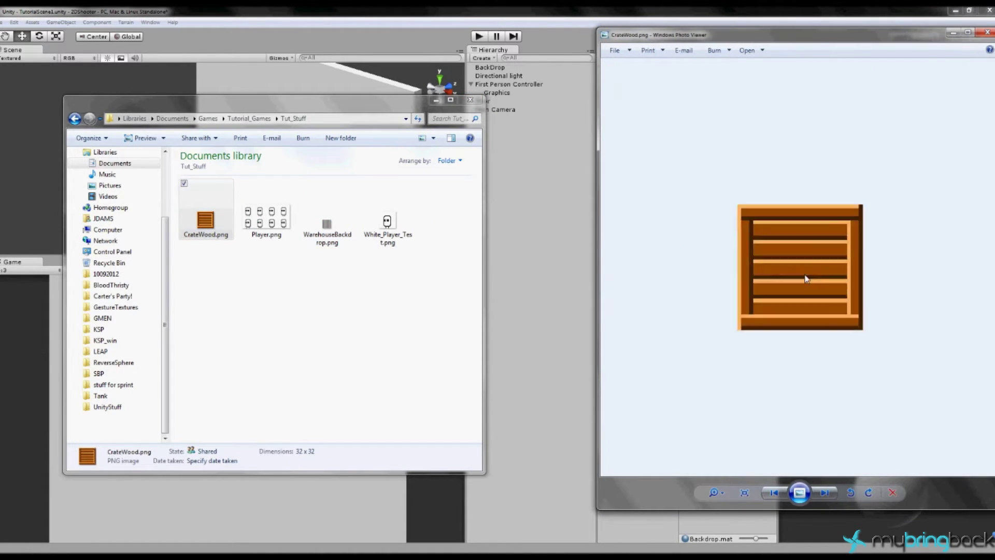
{"action": "scroll", "coordinate": [807, 279], "scroll_direction": "up", "scroll_amount": 1}
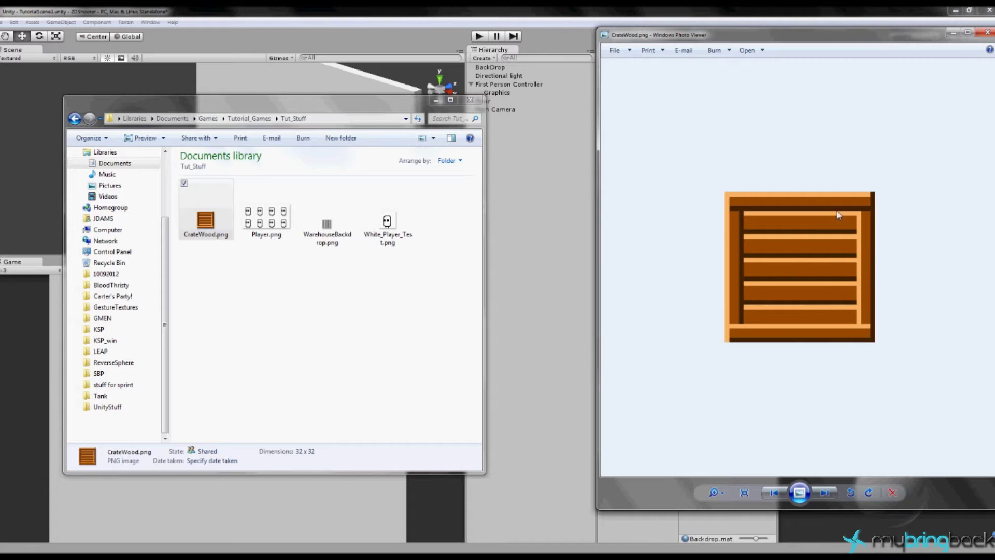
{"action": "left_click", "coordinate": [987, 32]}
{"action": "left_click_drag", "start_coordinate": [215, 220], "coordinate": [641, 161]}
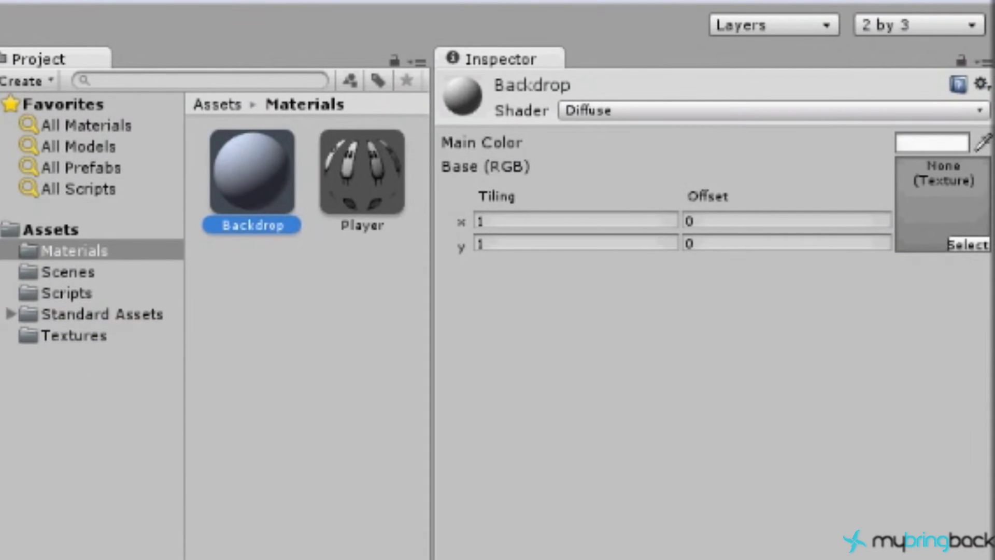
Set the WarehouseBackdrop texture's wrap mode to Repeat and its filter mode to Point
{"action": "left_click", "coordinate": [77, 336]}
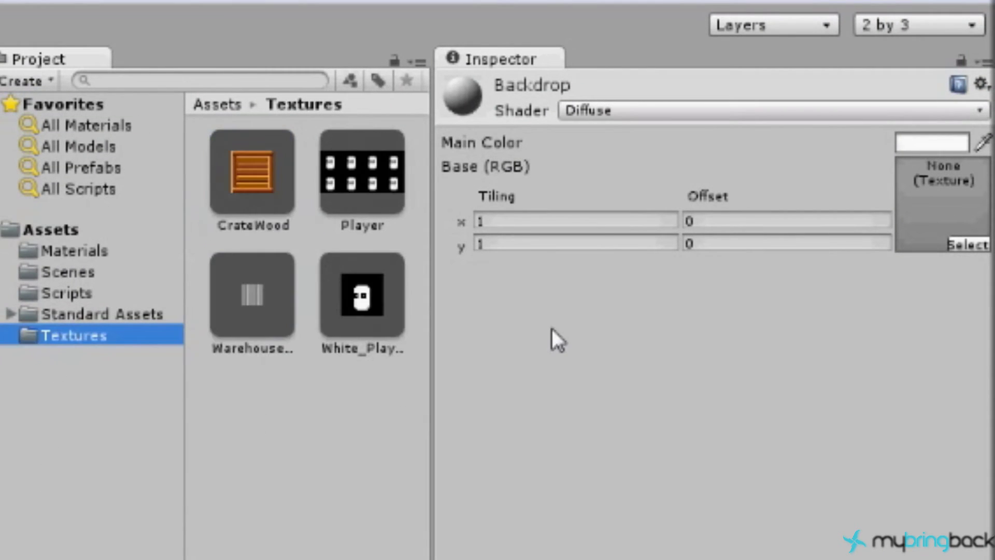
{"action": "left_click", "coordinate": [265, 300]}
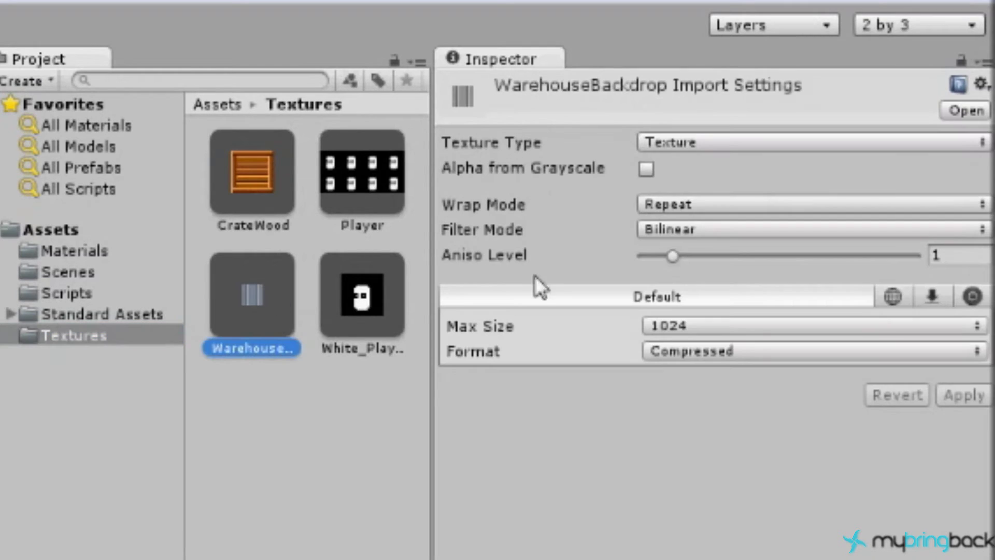
{"action": "left_click", "coordinate": [692, 203]}
{"action": "left_click", "coordinate": [708, 267]}
{"action": "left_click", "coordinate": [710, 230]}
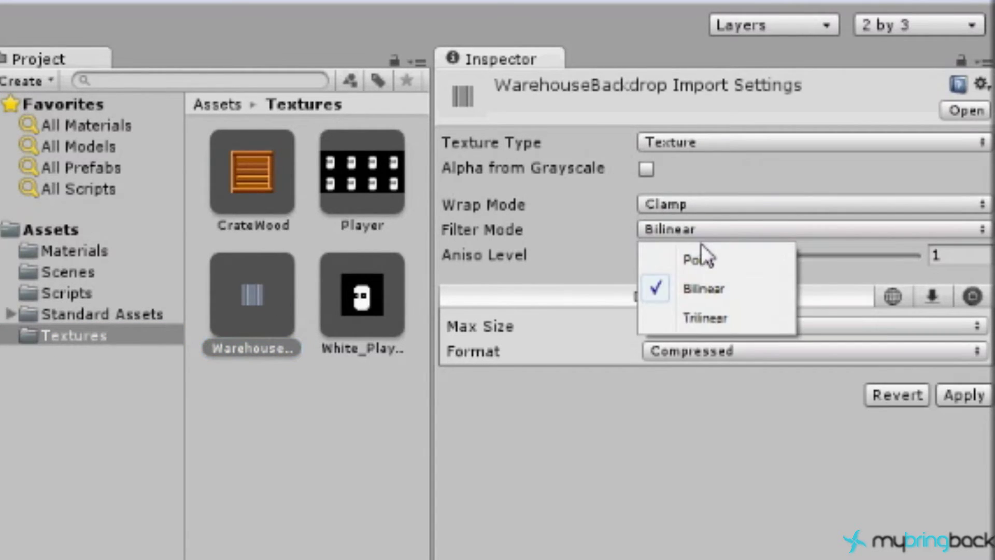
{"action": "left_click", "coordinate": [704, 265]}
{"action": "left_click", "coordinate": [694, 204]}
{"action": "left_click", "coordinate": [697, 231]}
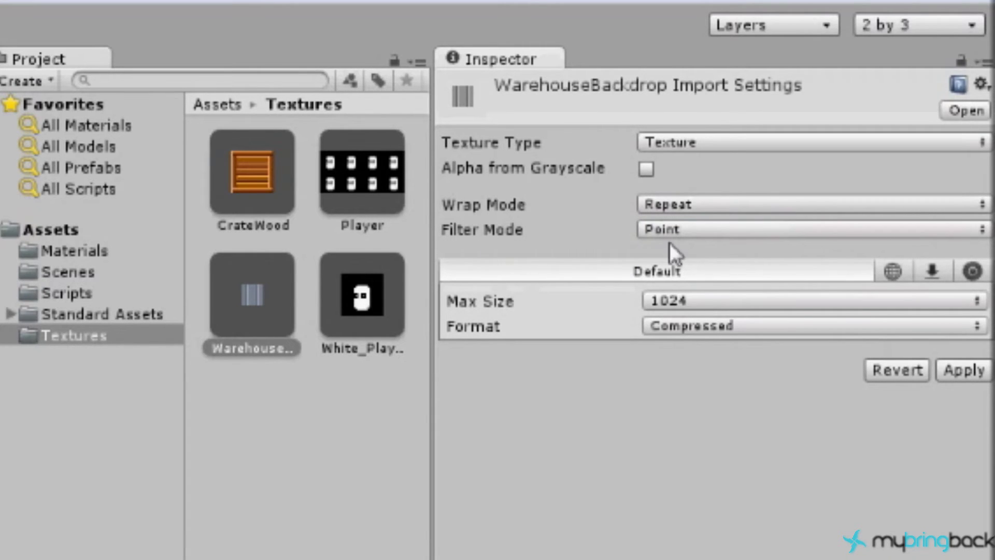
Set the WarehouseBackdrop texture's max size to 32 and format to 16 bits, and apply the import settings
{"action": "left_click", "coordinate": [680, 300]}
{"action": "left_click", "coordinate": [687, 329]}
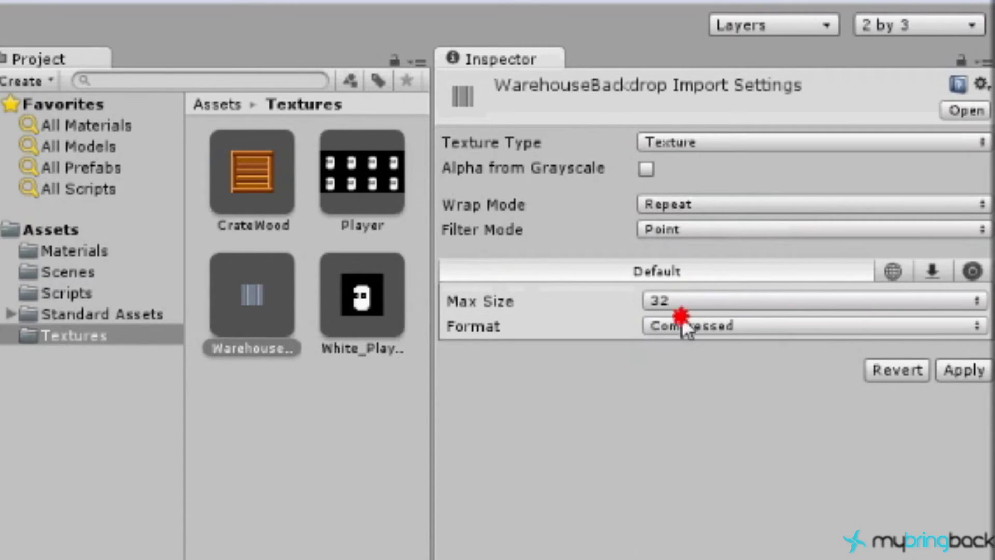
{"action": "left_click", "coordinate": [682, 326]}
{"action": "left_click", "coordinate": [692, 384]}
{"action": "left_click", "coordinate": [960, 371]}
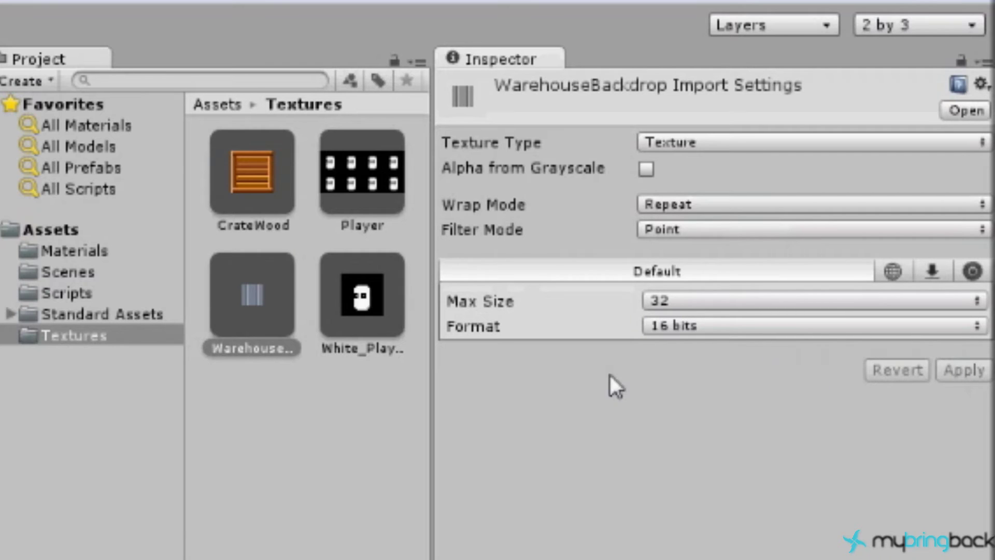
Set the CrateWood texture to Clamp wrap mode, Point filter, max size 32 and 16 bits format, and apply the import settings
{"action": "left_click", "coordinate": [271, 196]}
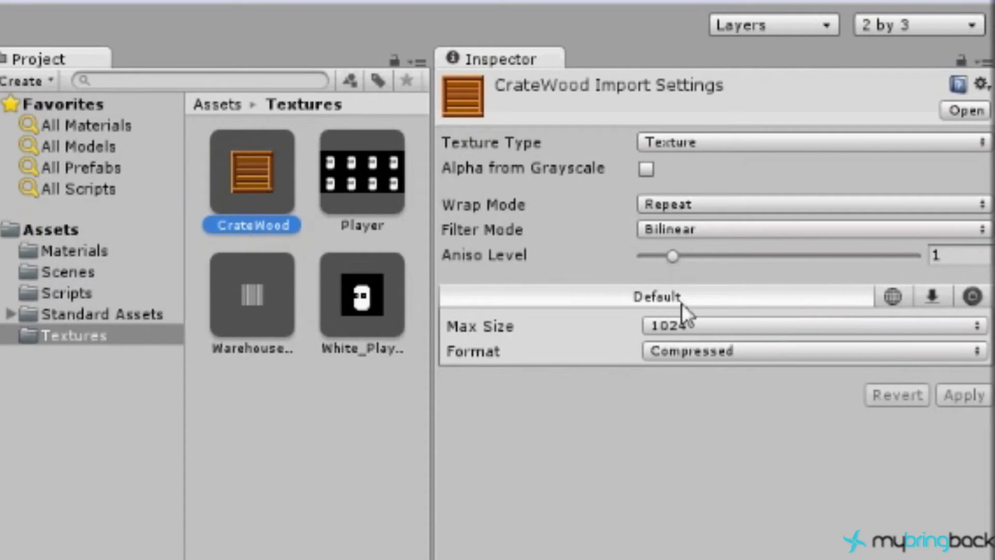
{"action": "left_click", "coordinate": [664, 204]}
{"action": "left_click", "coordinate": [687, 267]}
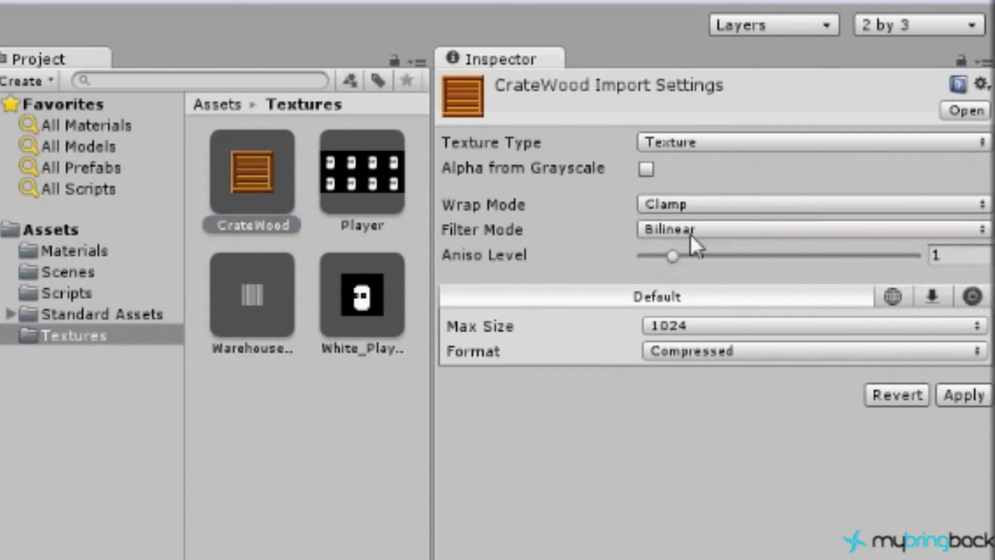
{"action": "left_click", "coordinate": [689, 228]}
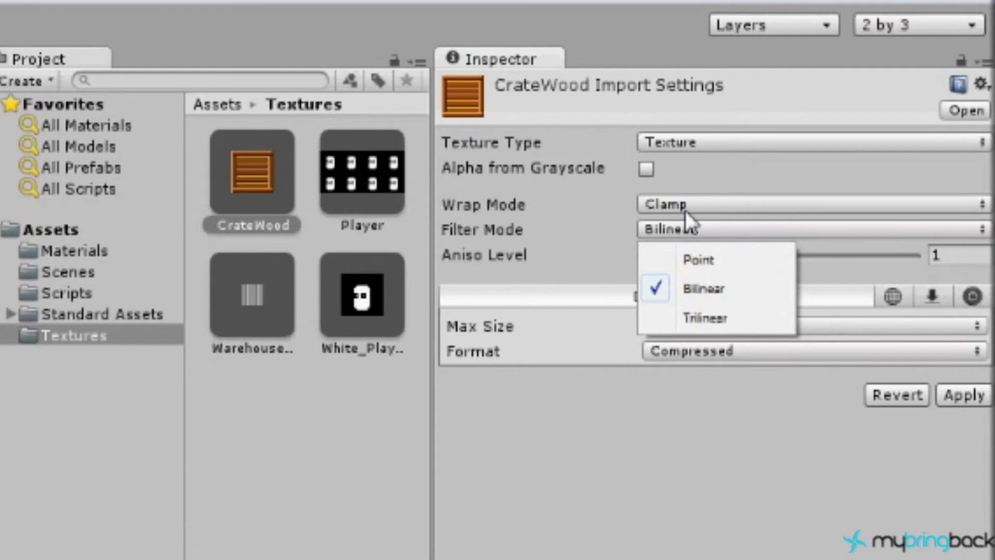
{"action": "left_click", "coordinate": [688, 259]}
{"action": "left_click", "coordinate": [673, 302]}
{"action": "left_click", "coordinate": [674, 328]}
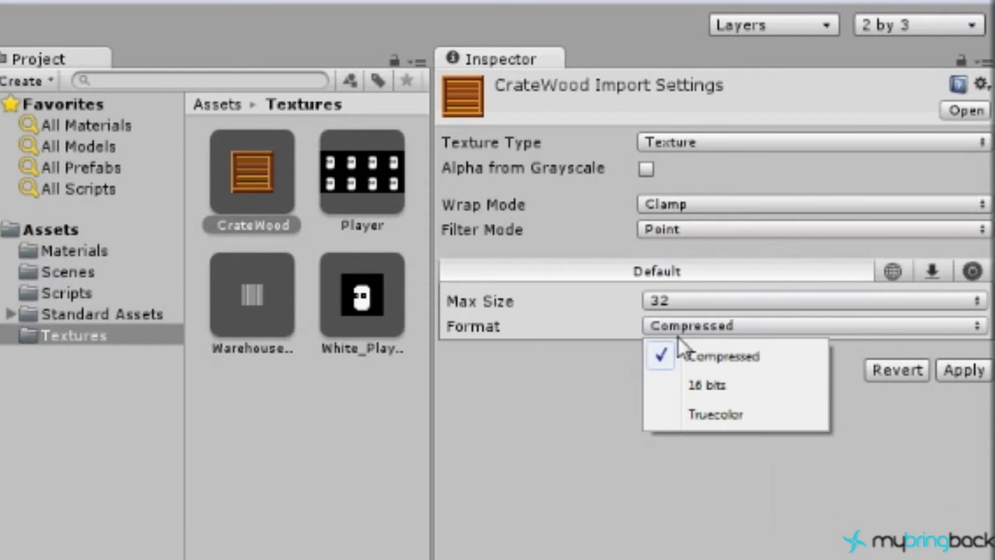
{"action": "left_click", "coordinate": [700, 382]}
{"action": "left_click", "coordinate": [959, 369]}
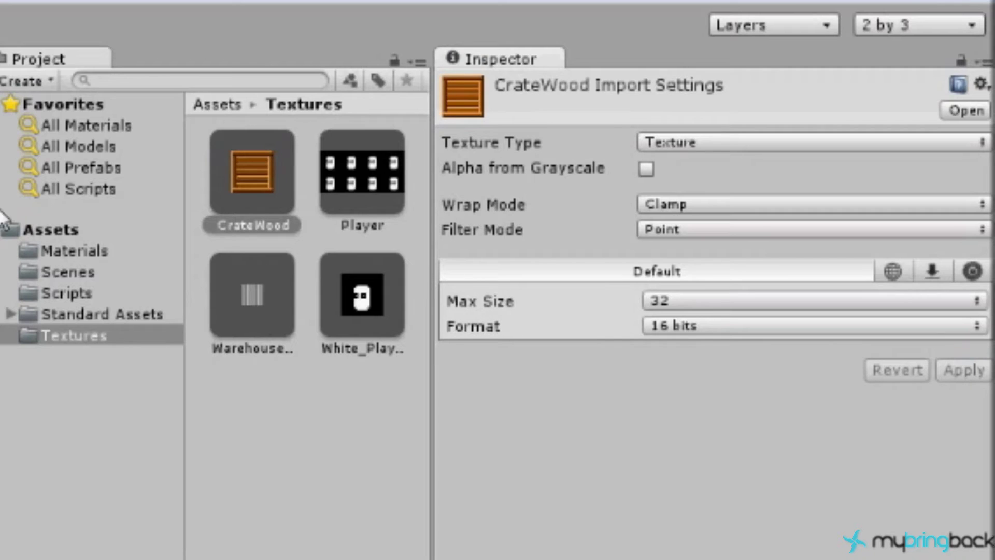
Assign the WarehouseBackdrop texture as the base texture of the Backdrop material
{"action": "left_click", "coordinate": [101, 251]}
{"action": "left_click", "coordinate": [664, 113]}
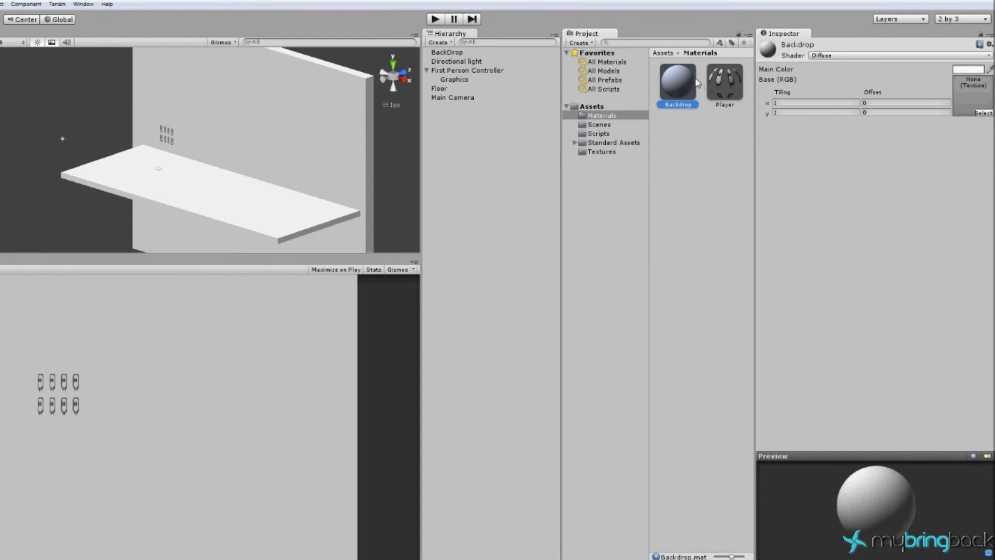
{"action": "left_click", "coordinate": [983, 112]}
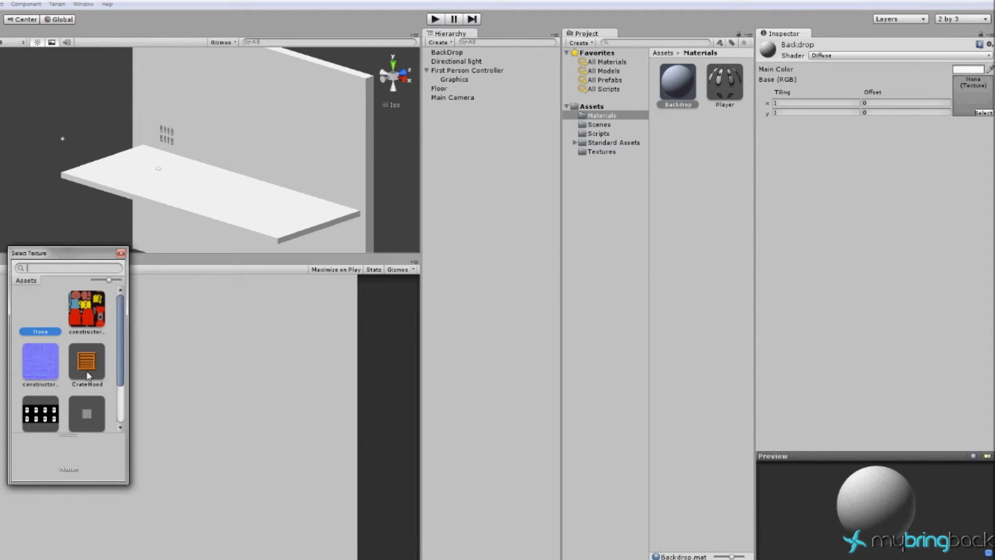
{"action": "left_click", "coordinate": [88, 412]}
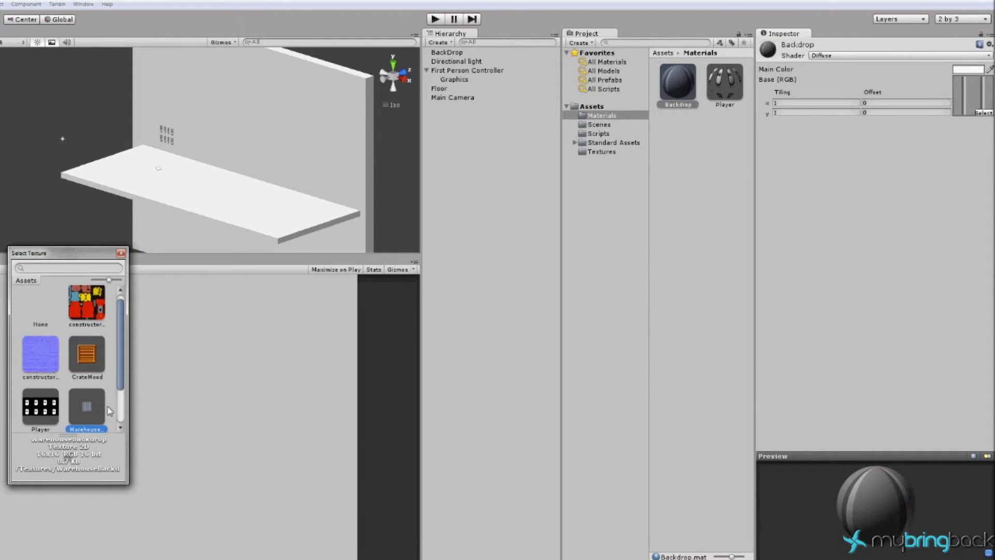
{"action": "left_click", "coordinate": [794, 213]}
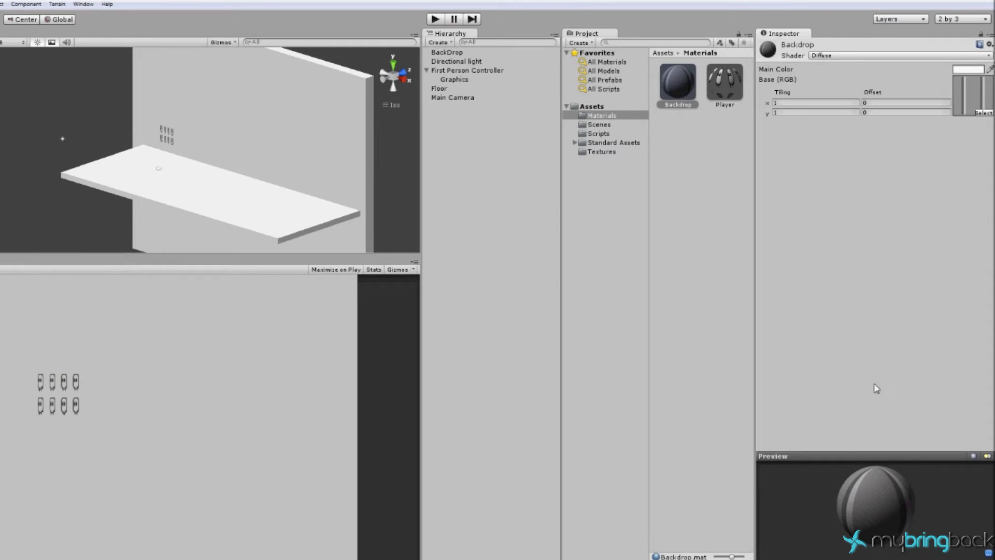
Apply the Backdrop material to the BackDrop wall
{"action": "left_click", "coordinate": [451, 52]}
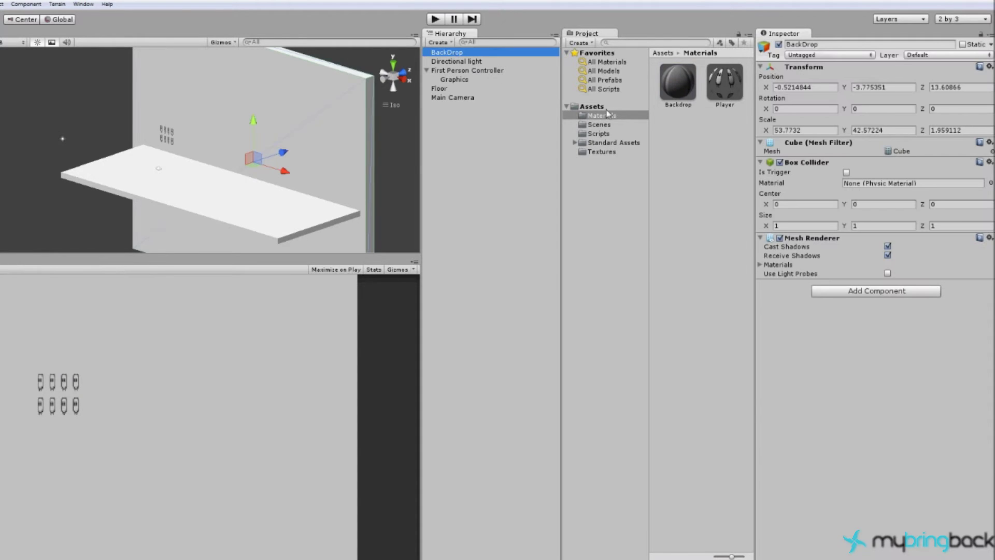
{"action": "left_click_drag", "start_coordinate": [675, 78], "coordinate": [500, 65]}
{"action": "left_click_drag", "start_coordinate": [676, 91], "coordinate": [830, 354]}
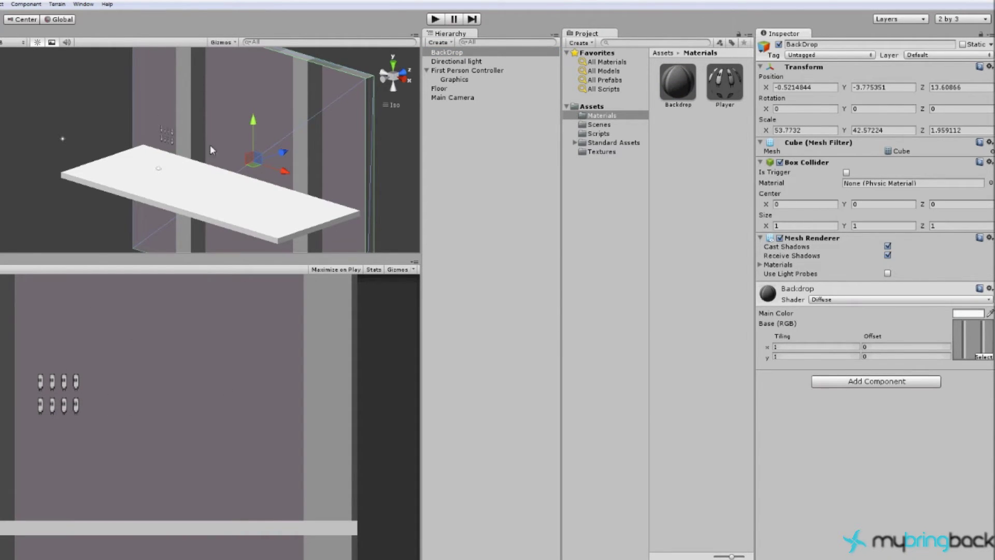
Set the Backdrop material's X tiling to 30 so the panels repeat across the wall
{"action": "left_click", "coordinate": [792, 347]}
{"action": "type", "text": "30"}
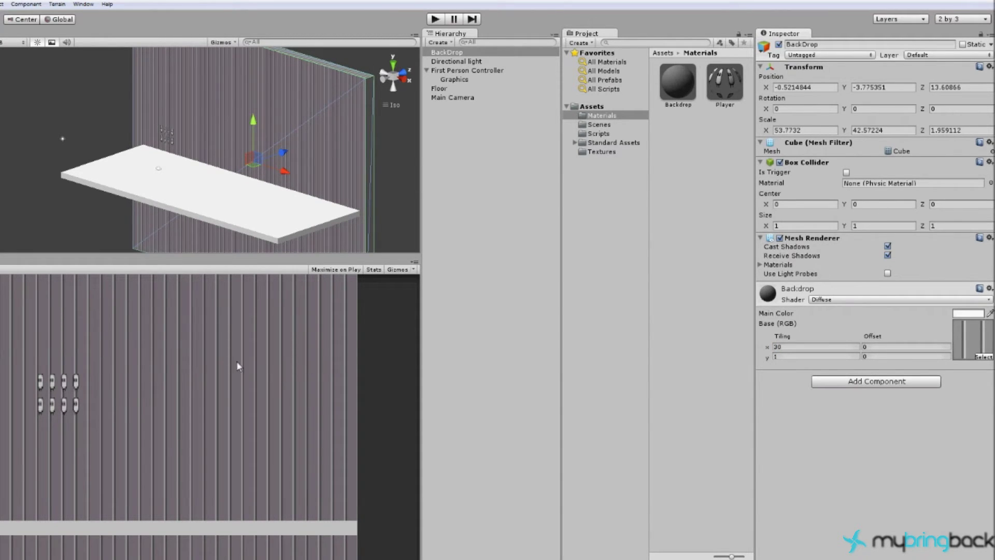
{"action": "left_click", "coordinate": [786, 356]}
{"action": "left_click", "coordinate": [779, 346]}
{"action": "left_click", "coordinate": [788, 347]}
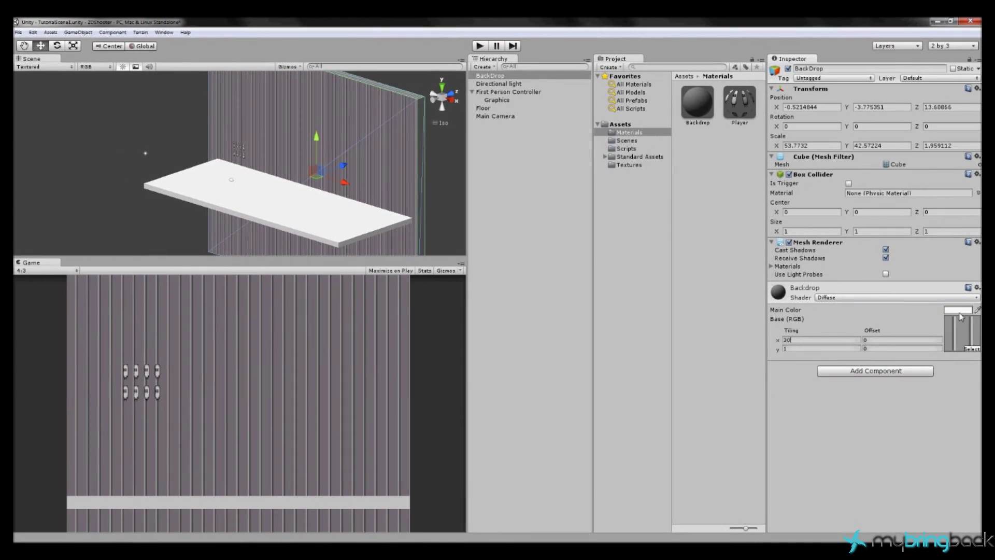
Darken the Backdrop material's main color to a neutral grey
{"action": "left_click", "coordinate": [965, 312]}
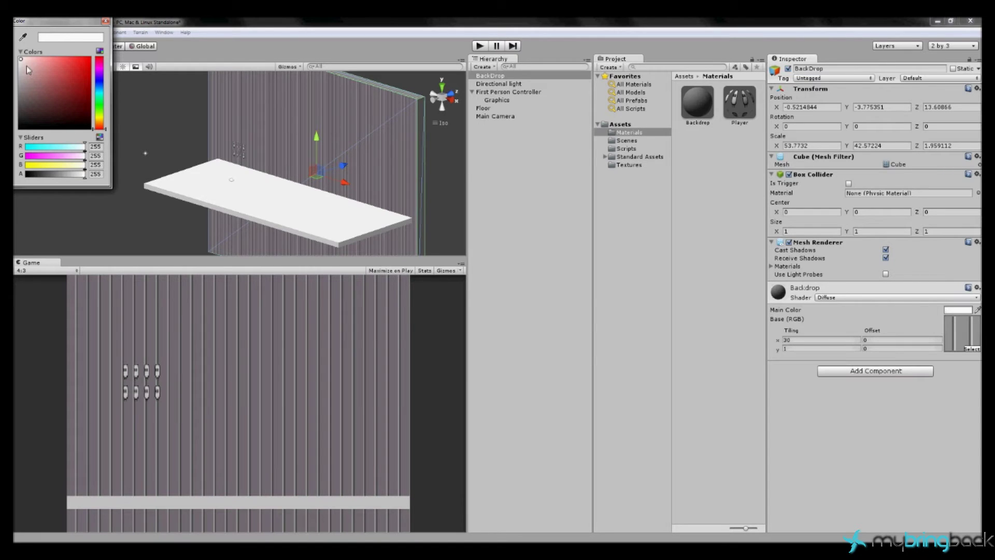
{"action": "mouse_move", "coordinate": [22, 60]}
{"action": "left_mouse_down"}
{"action": "mouse_move", "coordinate": [63, 61]}
{"action": "mouse_move", "coordinate": [56, 53]}
{"action": "mouse_move", "coordinate": [23, 72]}
{"action": "mouse_move", "coordinate": [20, 60]}
{"action": "mouse_move", "coordinate": [22, 102]}
{"action": "mouse_move", "coordinate": [16, 75]}
{"action": "left_mouse_up"}
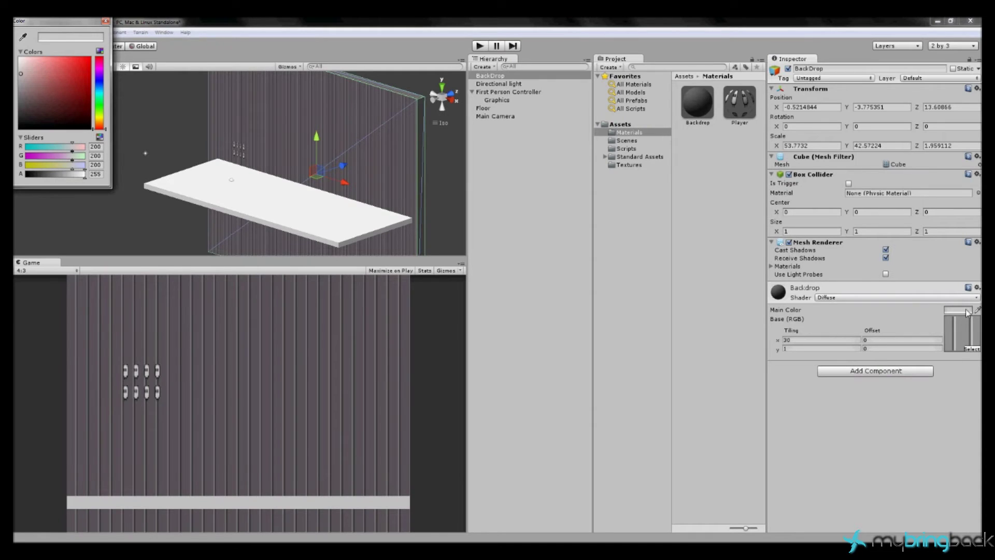
{"action": "left_click", "coordinate": [20, 81]}
{"action": "left_click", "coordinate": [106, 21]}
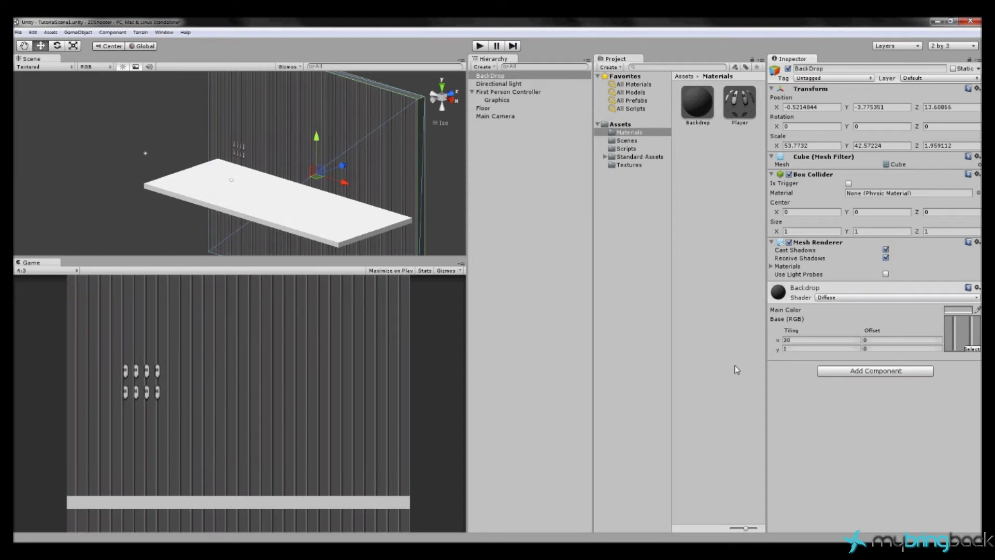
Play-test the scene by moving the player both ways and jumping in front of the darkened backdrop, and stop it
{"action": "left_click", "coordinate": [480, 46]}
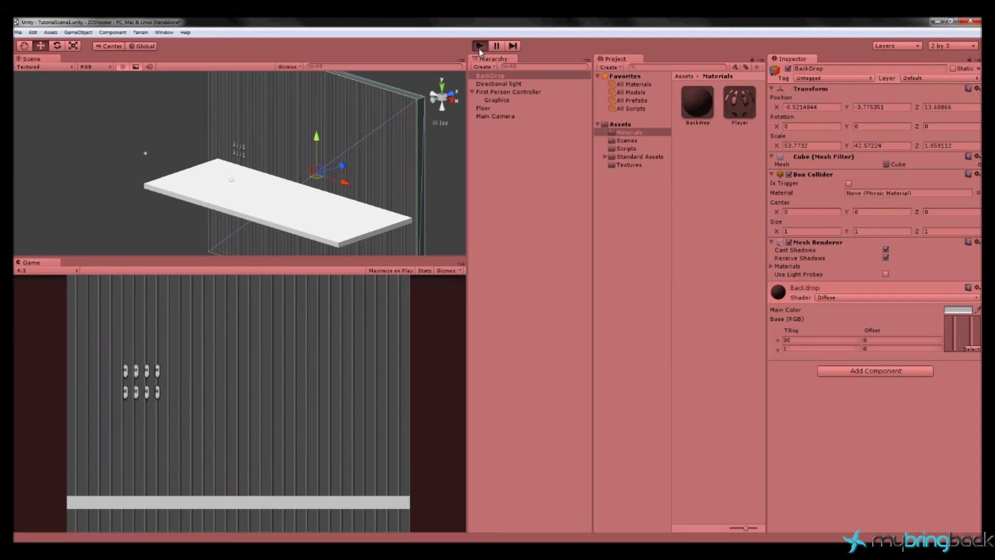
{"action": "key", "text": "Right"}
{"action": "key", "text": "space"}
{"action": "key", "text": "Left"}
{"action": "key", "text": "space"}
{"action": "left_click", "coordinate": [480, 46]}
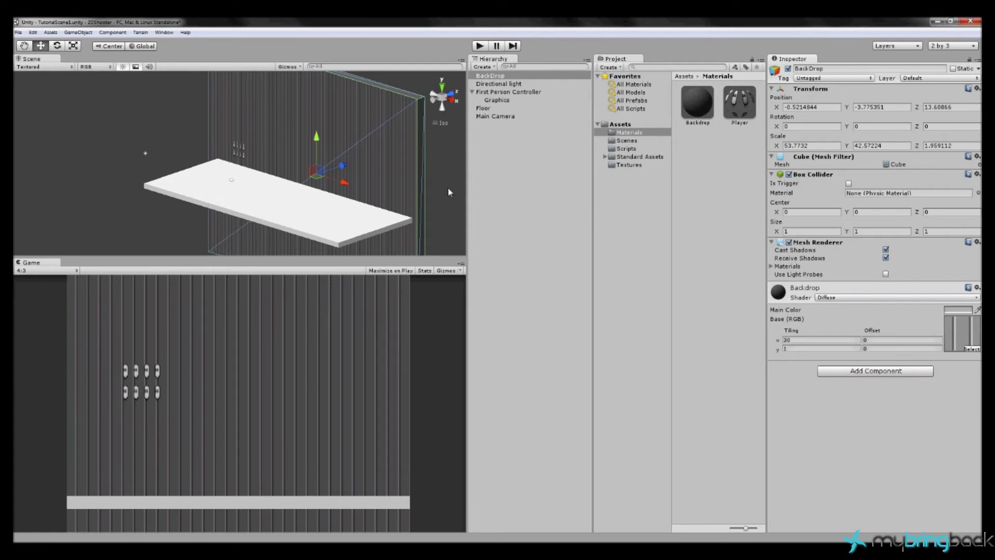
Add a Plane object to the scene
{"action": "left_click_drag", "start_coordinate": [448, 192], "coordinate": [352, 199], "text": "alt"}
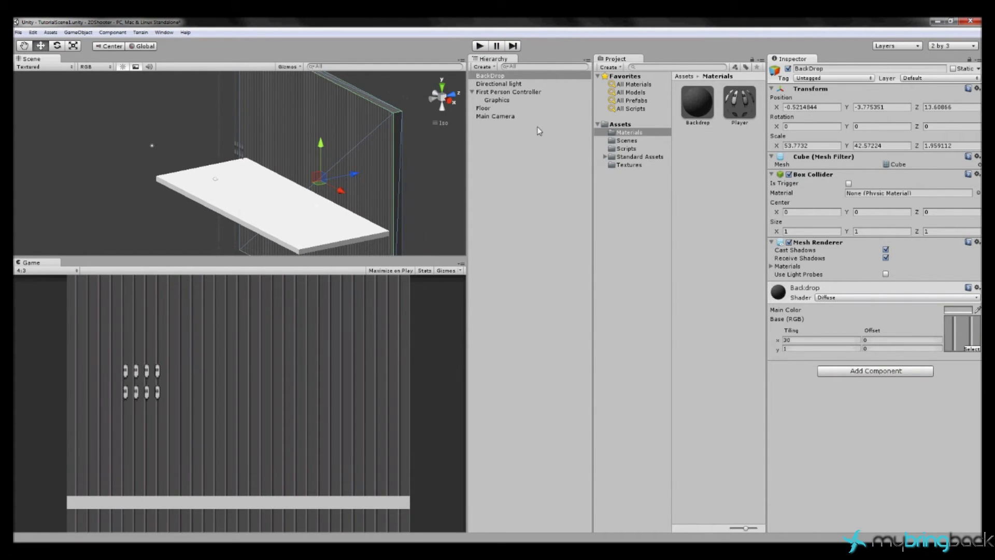
{"action": "left_click", "coordinate": [77, 32]}
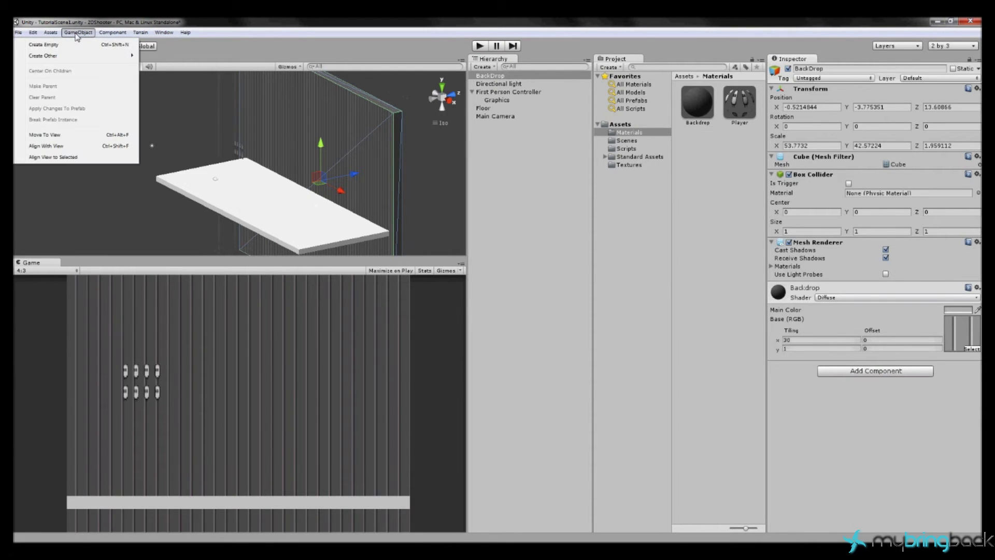
{"action": "mouse_move", "coordinate": [90, 55]}
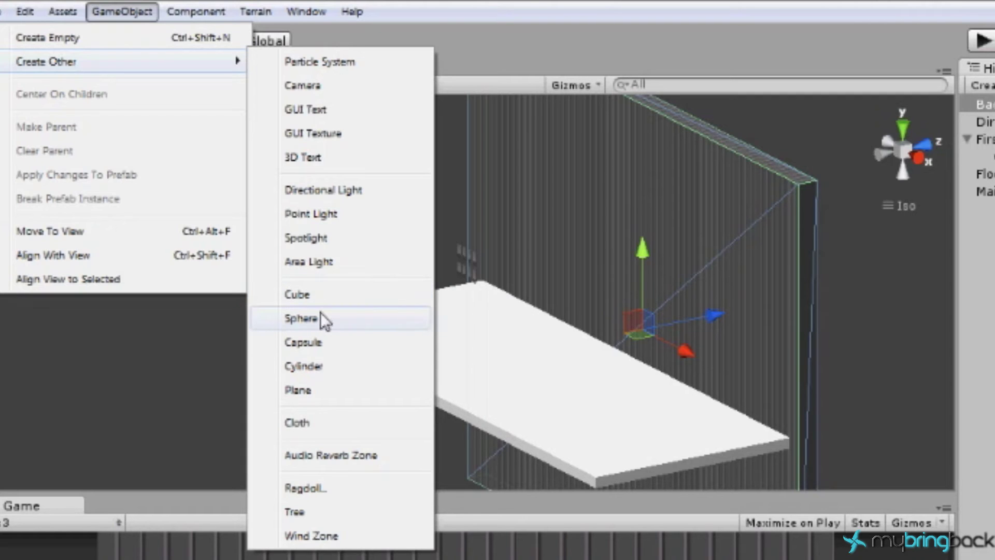
{"action": "left_click", "coordinate": [343, 393]}
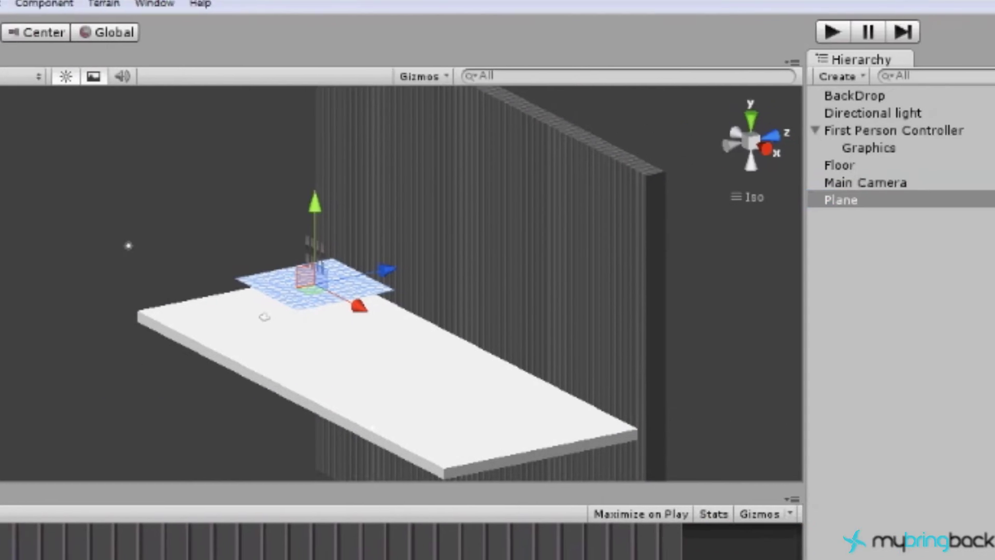
Rotate the plane to X 90 and Y 180 so it faces the camera, and shift it toward the backdrop to about Z 3.39
{"action": "left_click", "coordinate": [689, 160]}
{"action": "type", "text": "90"}
{"action": "key", "text": "Tab"}
{"action": "type", "text": "180"}
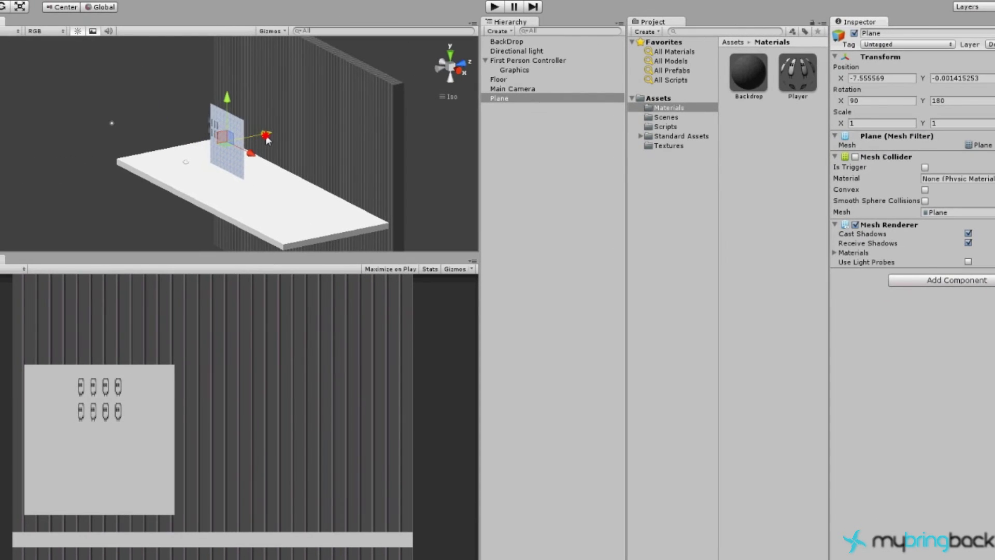
{"action": "left_click_drag", "start_coordinate": [266, 137], "coordinate": [270, 136]}
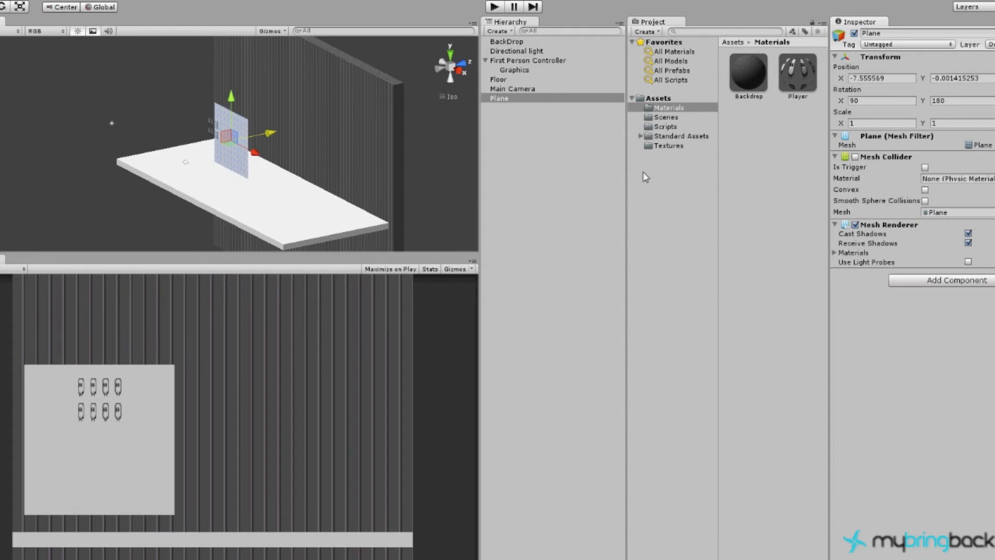
Create a new material named CrateWood in the Materials folder
{"action": "right_click", "coordinate": [687, 112]}
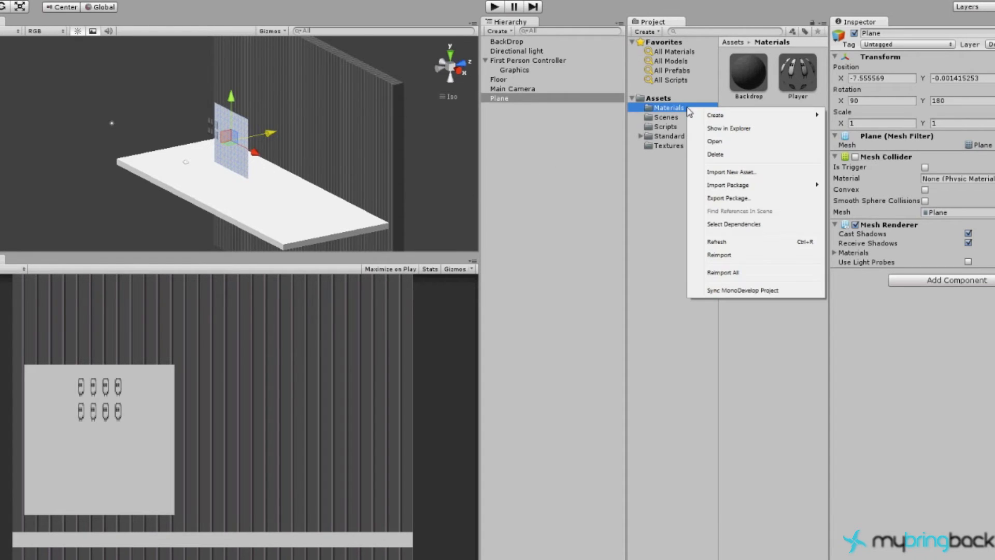
{"action": "mouse_move", "coordinate": [709, 119]}
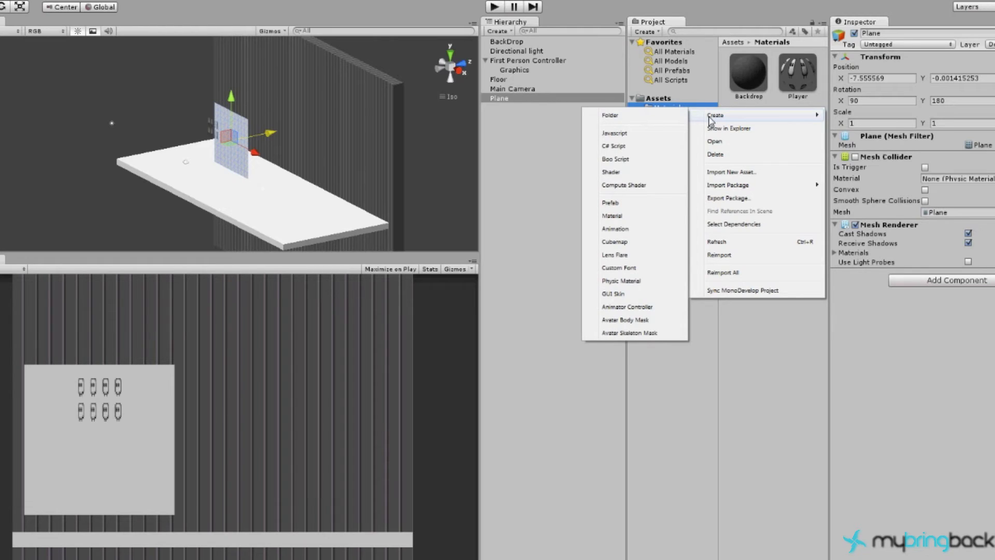
{"action": "left_click", "coordinate": [625, 217]}
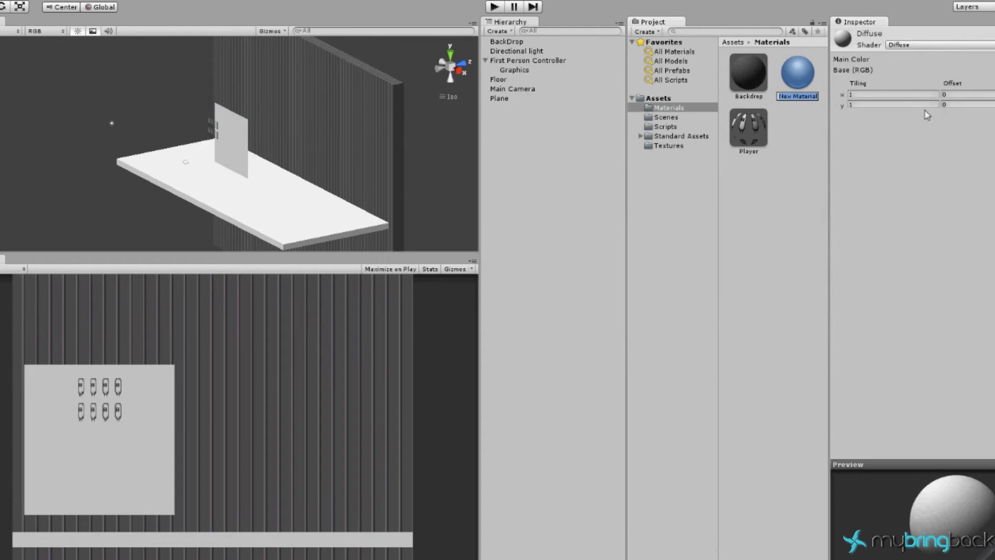
{"action": "type", "text": "CrateWood"}
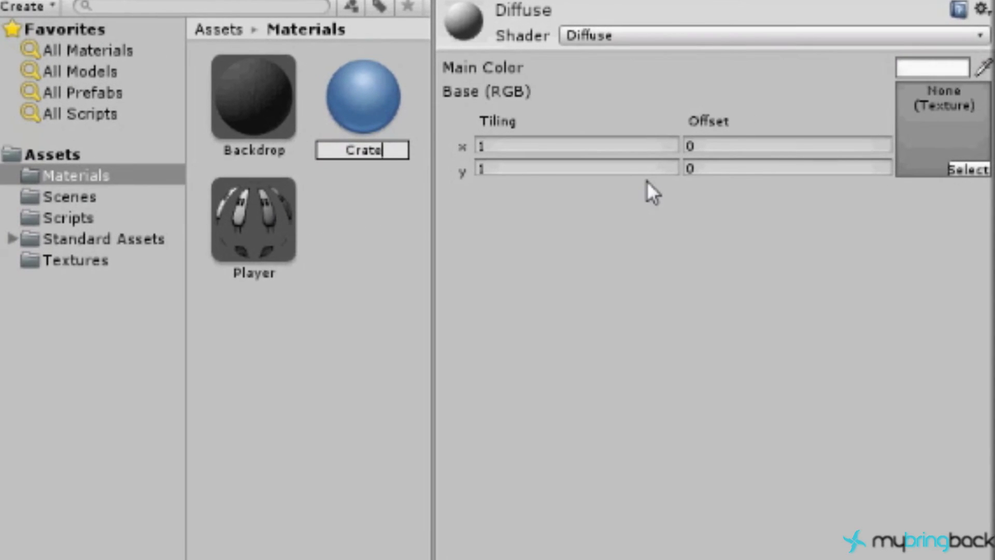
{"action": "key", "text": "Return"}
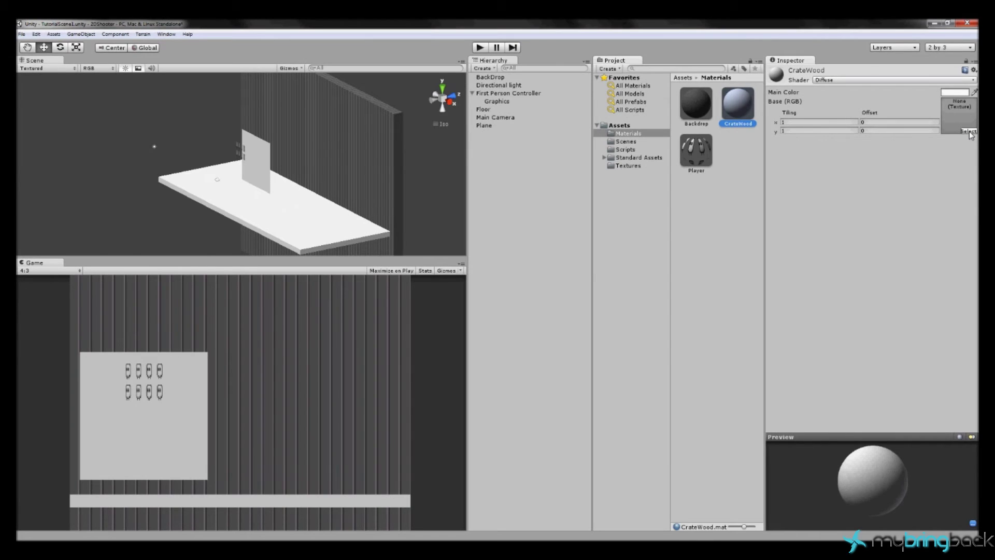
Assign the CrateWood texture as the base texture of the CrateWood material
{"action": "left_click", "coordinate": [968, 131]}
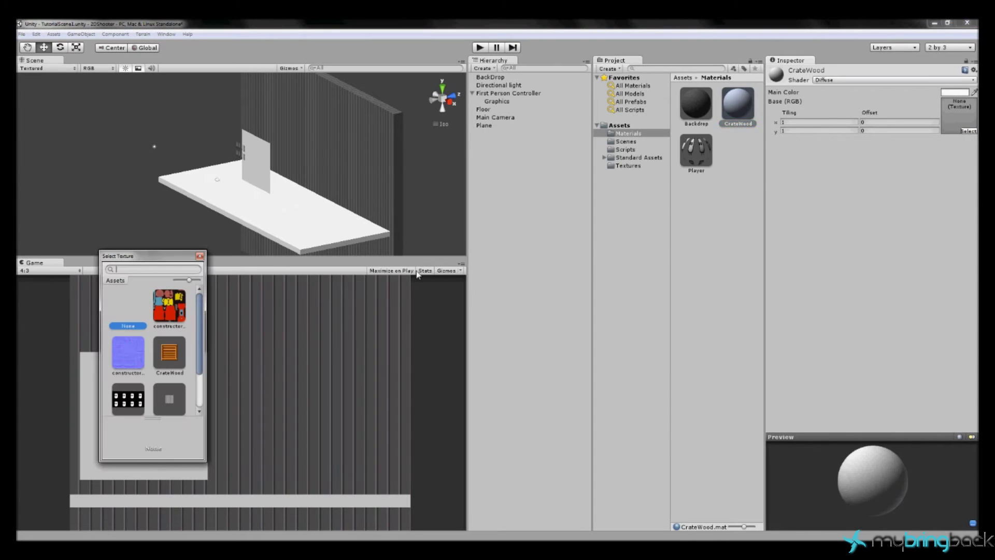
{"action": "left_click", "coordinate": [174, 358]}
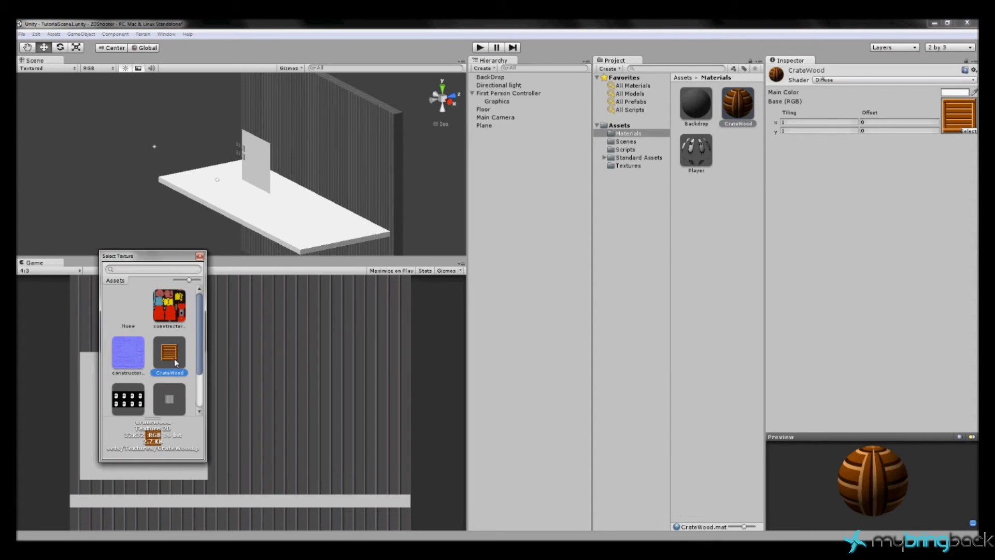
{"action": "left_click", "coordinate": [824, 327]}
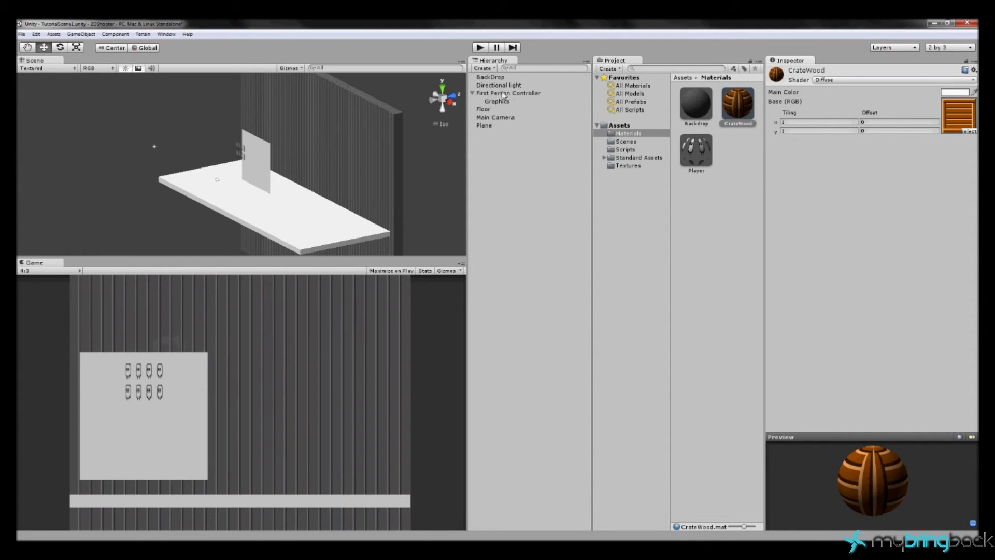
Rename the plane to CrateWood and apply the CrateWood material to it
{"action": "left_click", "coordinate": [487, 126]}
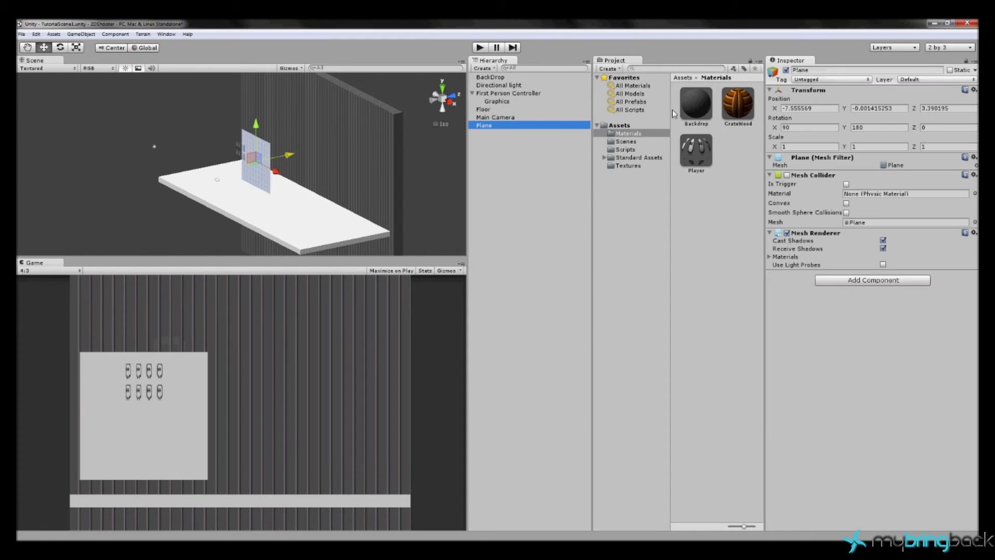
{"action": "left_click", "coordinate": [800, 70]}
{"action": "type", "text": "CrateWood"}
{"action": "key", "text": "Return"}
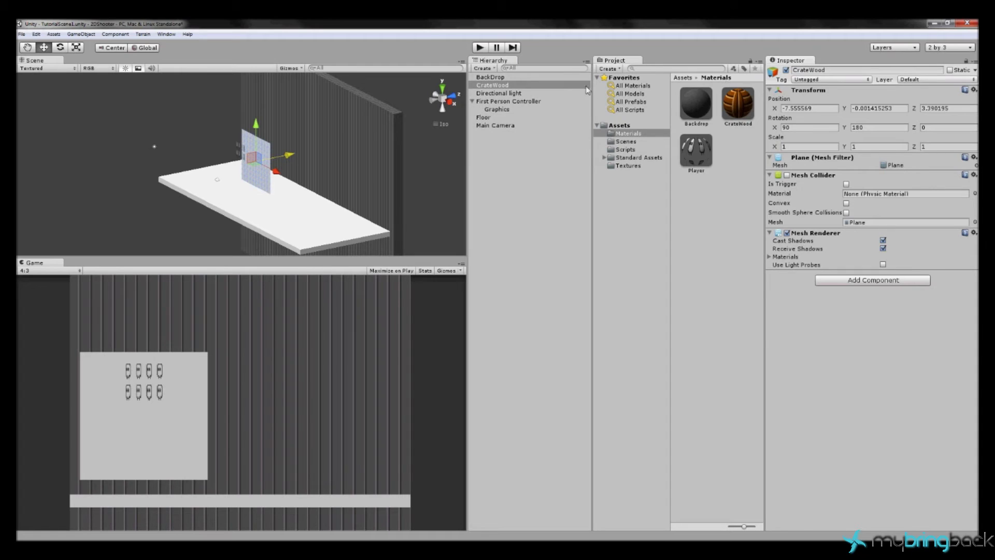
{"action": "left_click", "coordinate": [742, 112]}
{"action": "left_click_drag", "start_coordinate": [742, 112], "coordinate": [844, 385]}
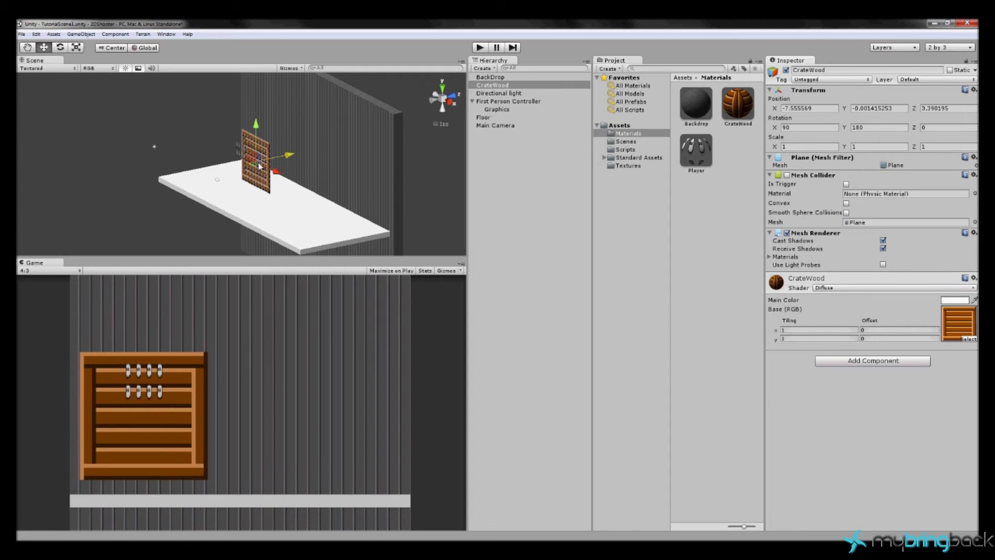
Scale the crate uniformly to about 0.24 and move it down onto the floor and back, to about Y -4.89 and Z 6.01
{"action": "left_click", "coordinate": [76, 48]}
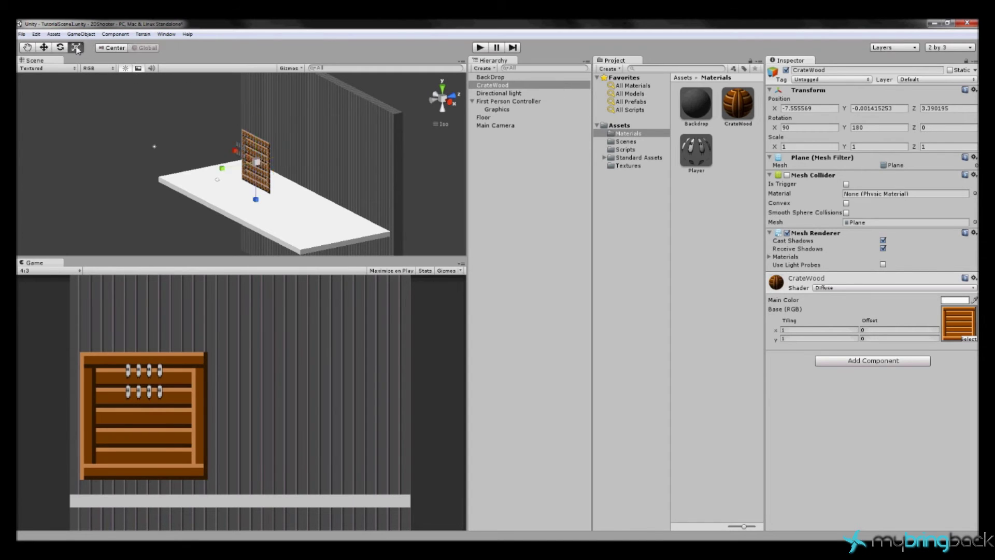
{"action": "left_click_drag", "start_coordinate": [257, 165], "coordinate": [263, 206]}
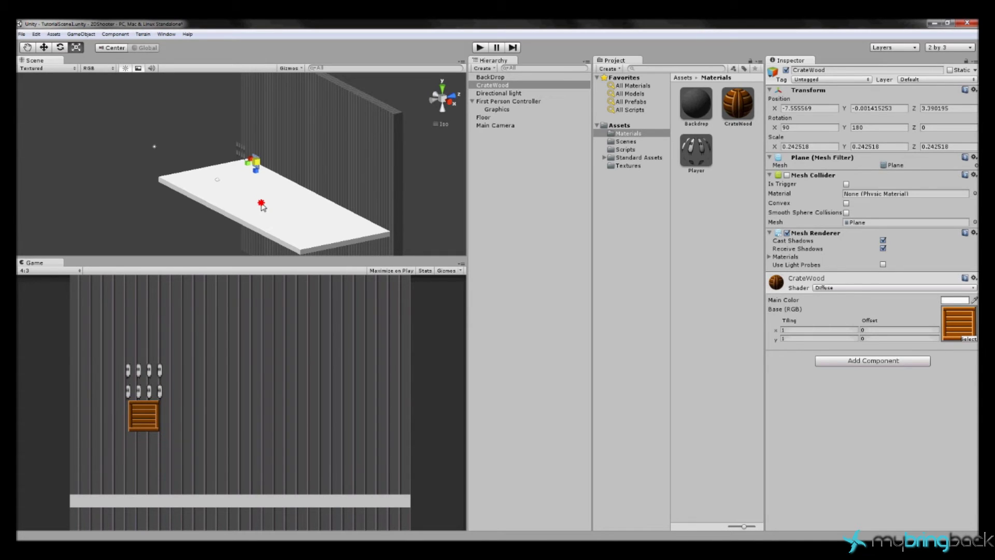
{"action": "key", "text": "w"}
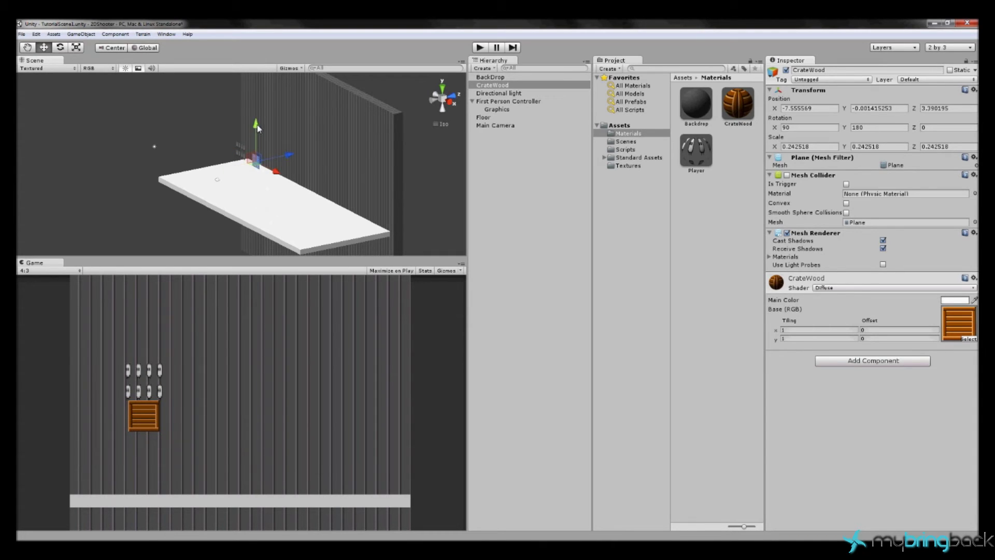
{"action": "left_click_drag", "start_coordinate": [257, 125], "coordinate": [254, 193]}
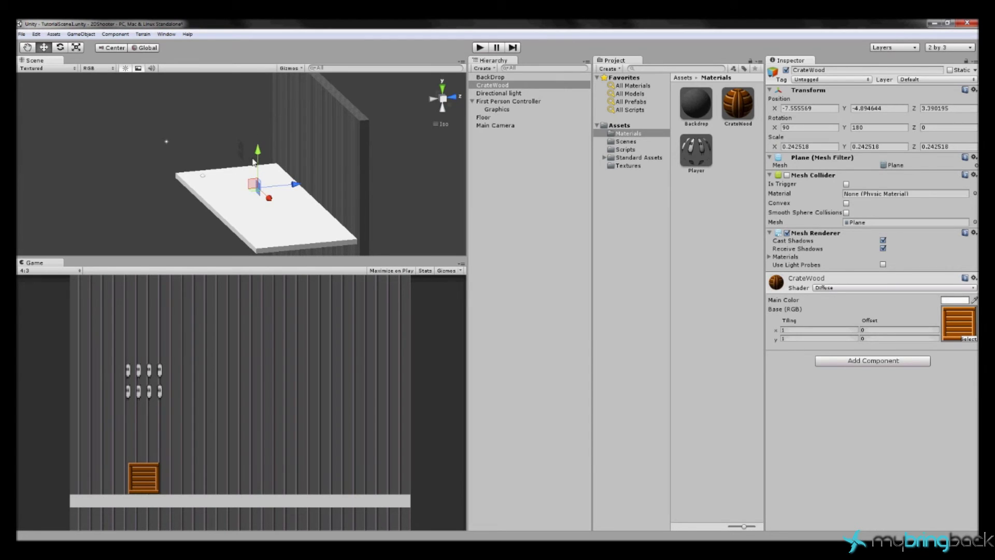
{"action": "left_click_drag", "start_coordinate": [295, 185], "coordinate": [310, 187]}
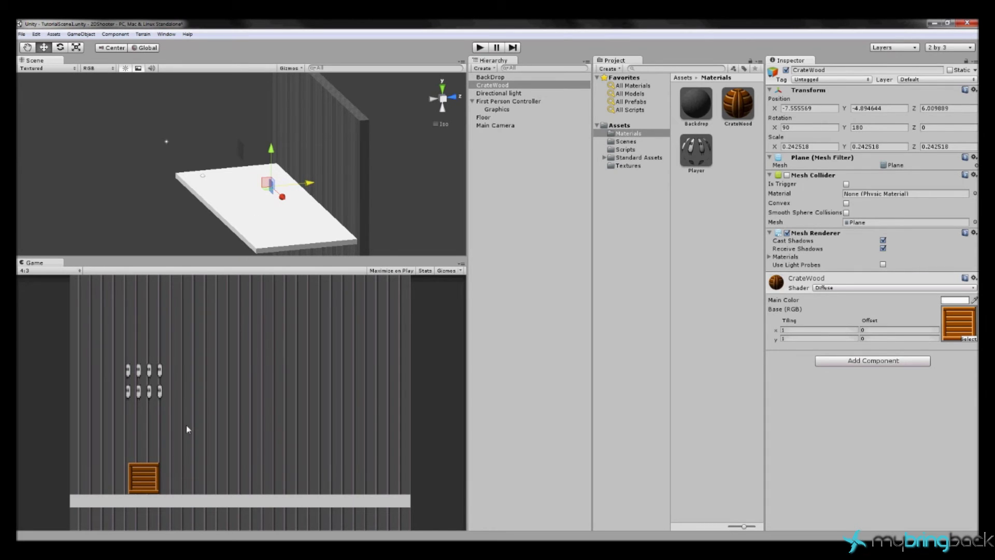
Darken the CrateWood material's main color to grey with RGB values of 181
{"action": "left_click", "coordinate": [950, 303]}
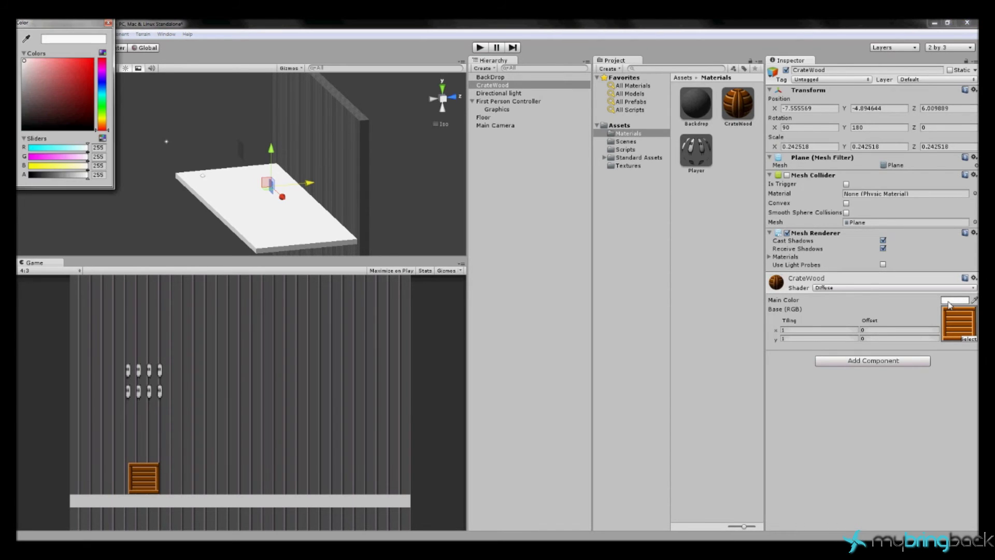
{"action": "left_click_drag", "start_coordinate": [26, 65], "coordinate": [22, 94]}
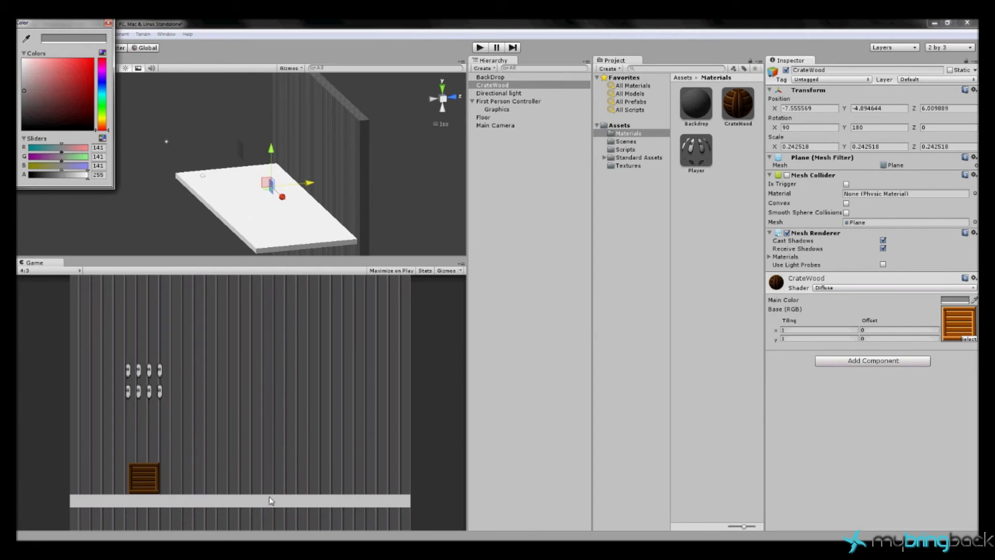
{"action": "left_click", "coordinate": [22, 59]}
{"action": "mouse_move", "coordinate": [21, 59]}
{"action": "left_mouse_down"}
{"action": "mouse_move", "coordinate": [18, 102]}
{"action": "mouse_move", "coordinate": [17, 72]}
{"action": "mouse_move", "coordinate": [17, 84]}
{"action": "left_mouse_up"}
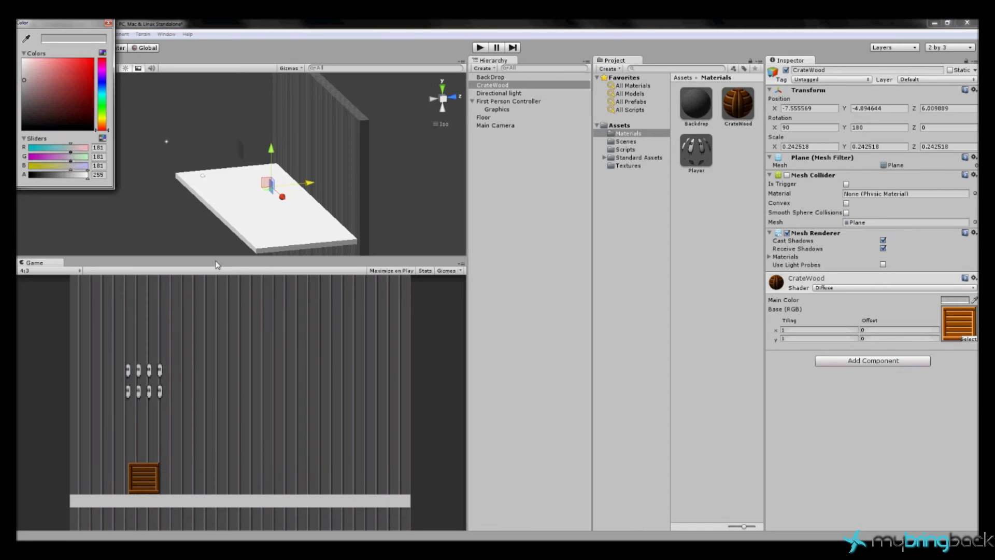
Play-test the scene by walking and jumping the player past the crate in both directions, and stop it
{"action": "left_click", "coordinate": [479, 48]}
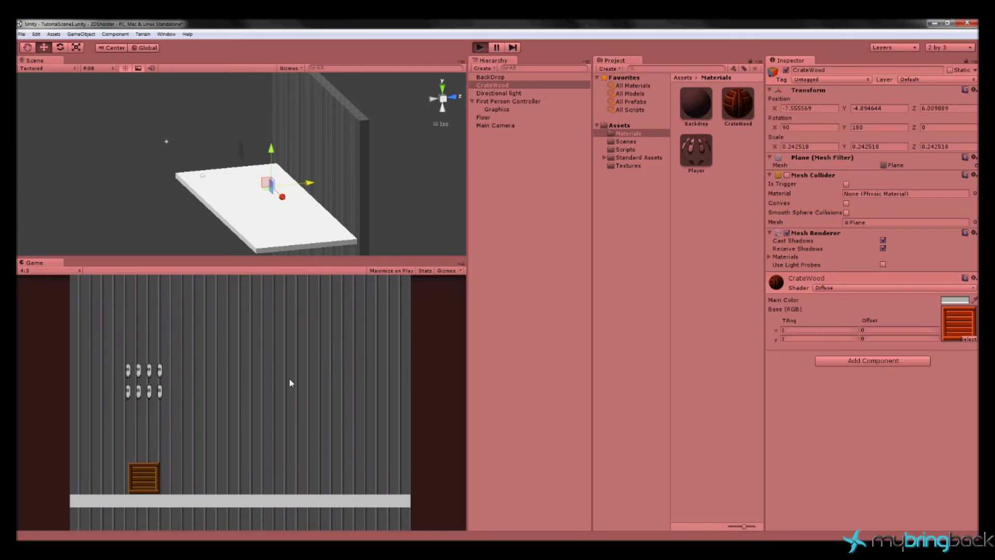
{"action": "key", "text": "Right"}
{"action": "key", "text": "Left"}
{"action": "key", "text": "space"}
{"action": "key", "text": "Right"}
{"action": "key", "text": "space"}
{"action": "key", "text": "space"}
{"action": "key", "text": "Left"}
{"action": "key", "text": "Left"}
{"action": "key", "text": "Right"}
{"action": "key", "text": "space"}
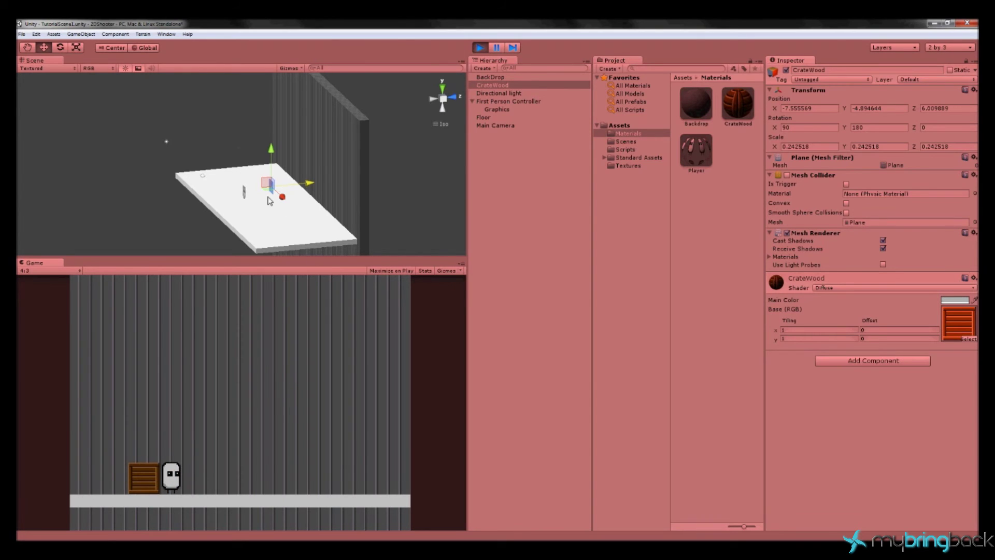
{"action": "left_click", "coordinate": [480, 52]}
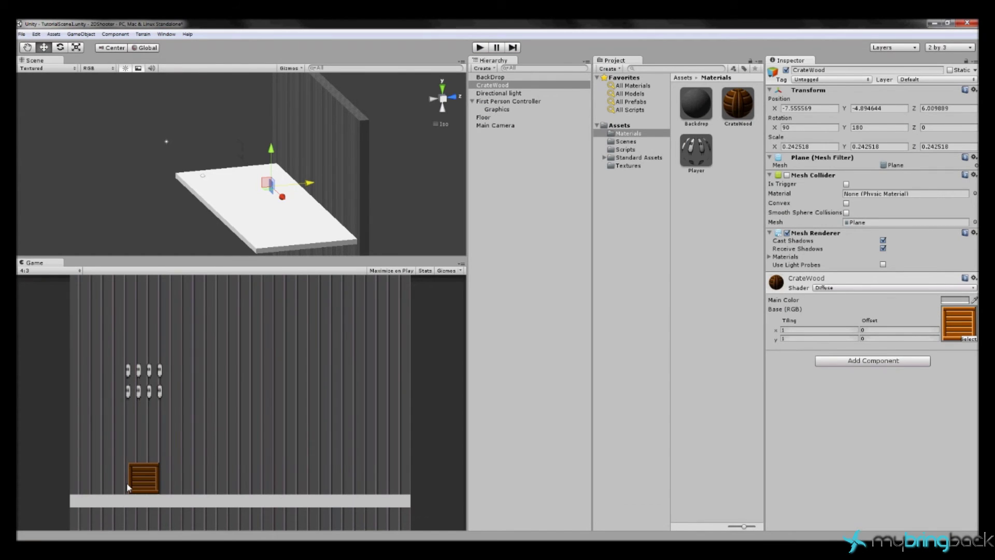
Switch to the Tut_Stuff folder, open Crane.png in Windows Photo Viewer to examine the crane artwork up close, and close it
{"action": "key", "text": "alt+Tab"}
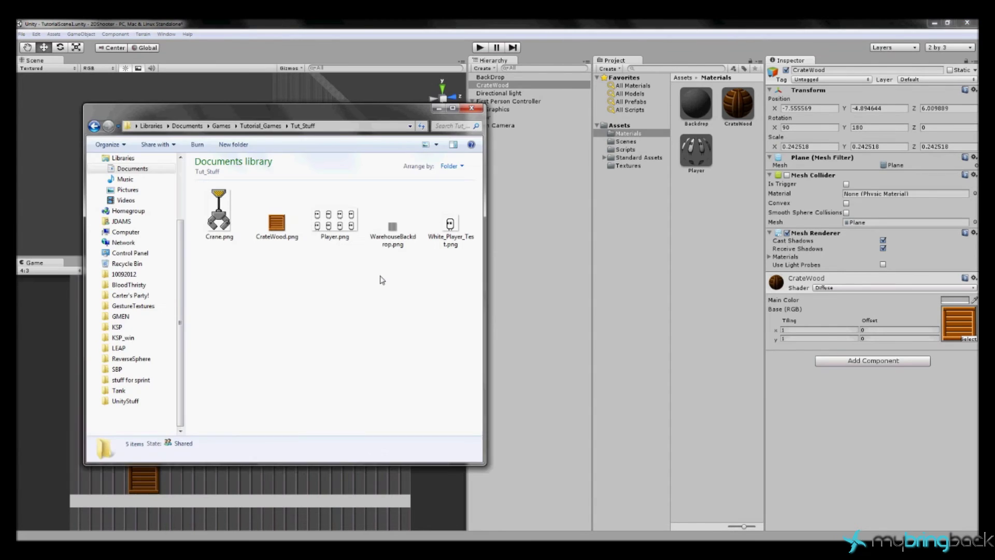
{"action": "left_click", "coordinate": [223, 223]}
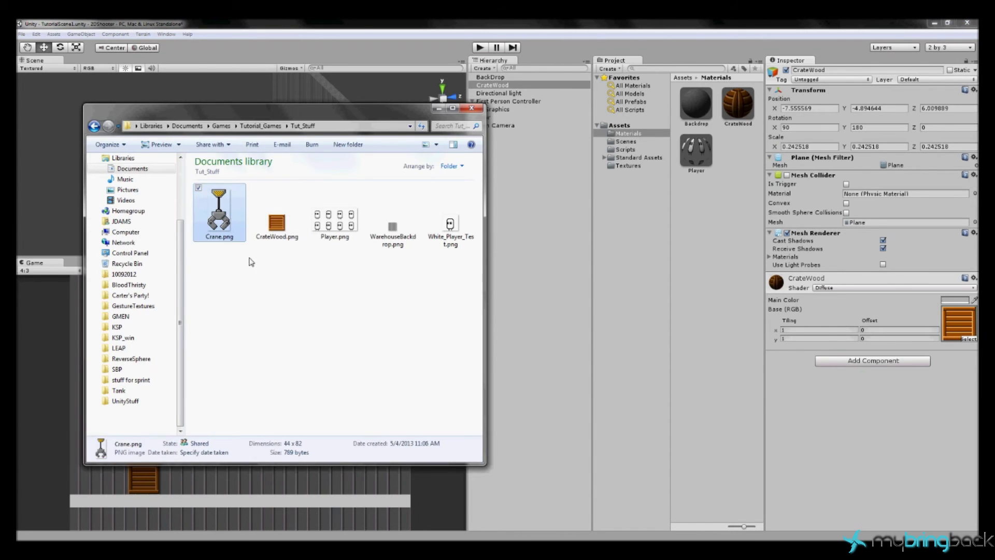
{"action": "double_click", "coordinate": [226, 219]}
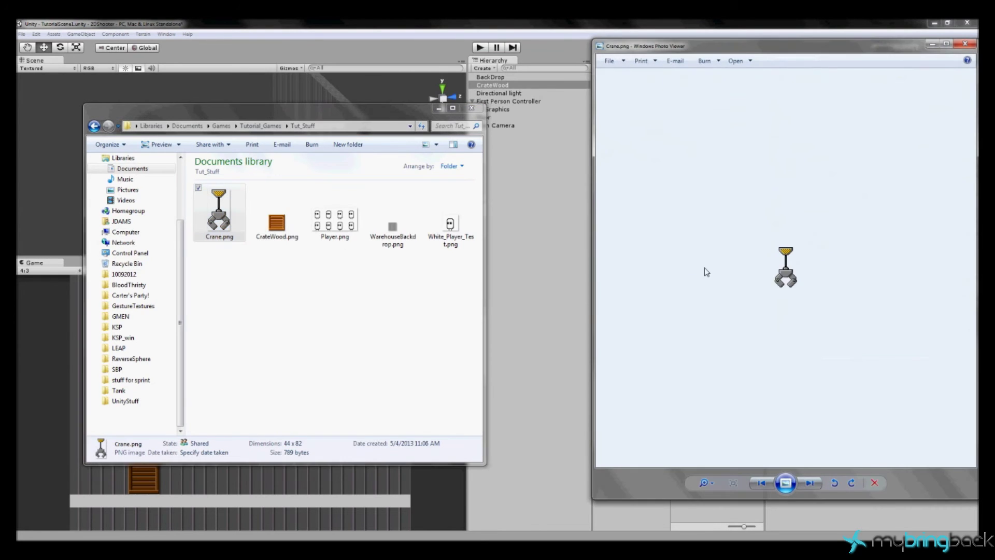
{"action": "scroll", "coordinate": [776, 275], "scroll_direction": "up", "scroll_amount": 5}
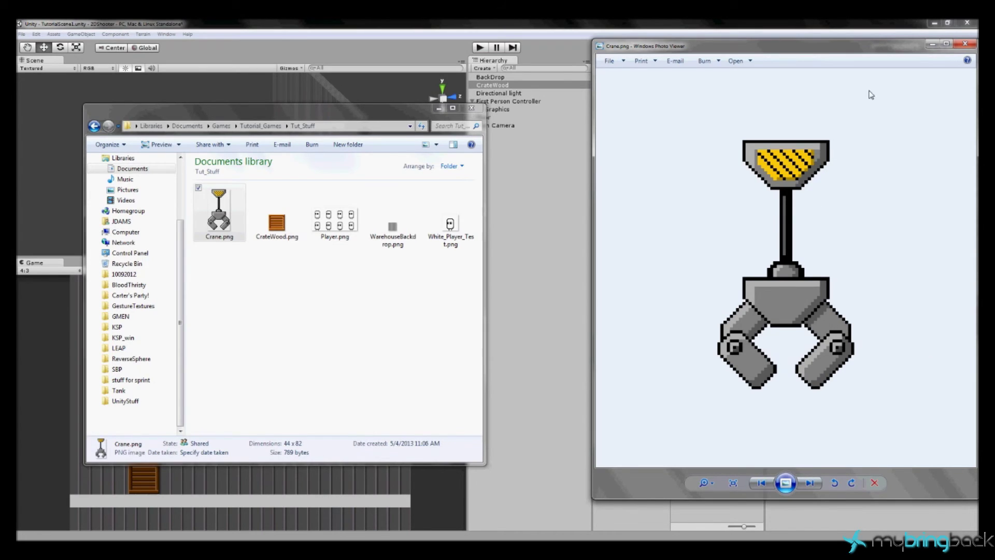
{"action": "left_click", "coordinate": [965, 46]}
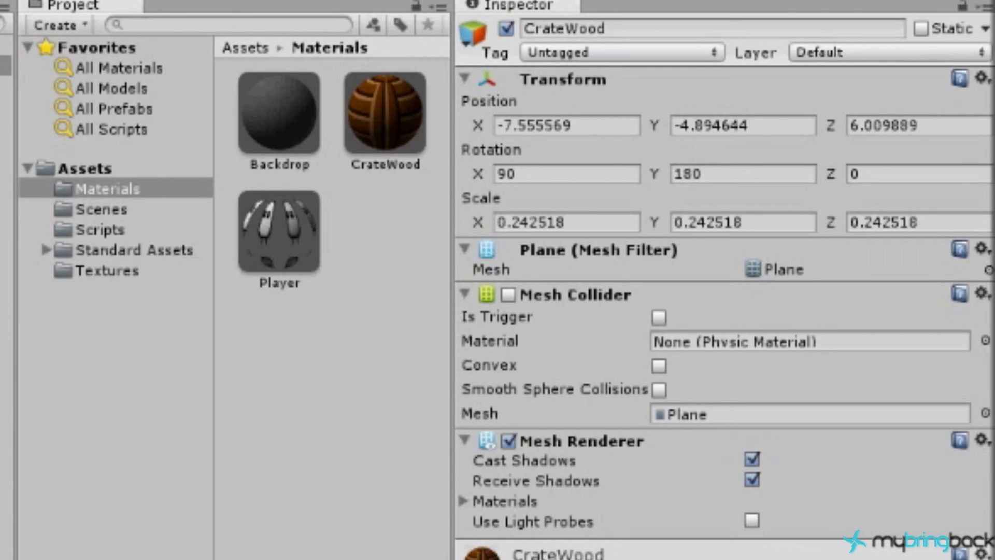
Set the Crane texture's wrap mode to Clamp, filter mode to Point, max size to 64 and format to 16 bits, and apply
{"action": "left_click", "coordinate": [110, 275]}
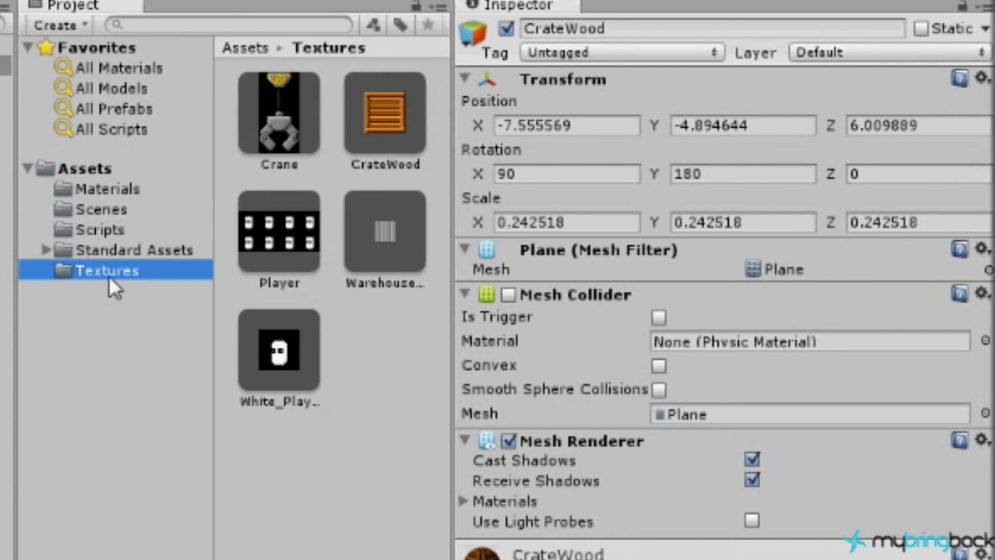
{"action": "left_click", "coordinate": [275, 117]}
{"action": "left_click", "coordinate": [701, 143]}
{"action": "left_click", "coordinate": [702, 196]}
{"action": "left_click", "coordinate": [705, 167]}
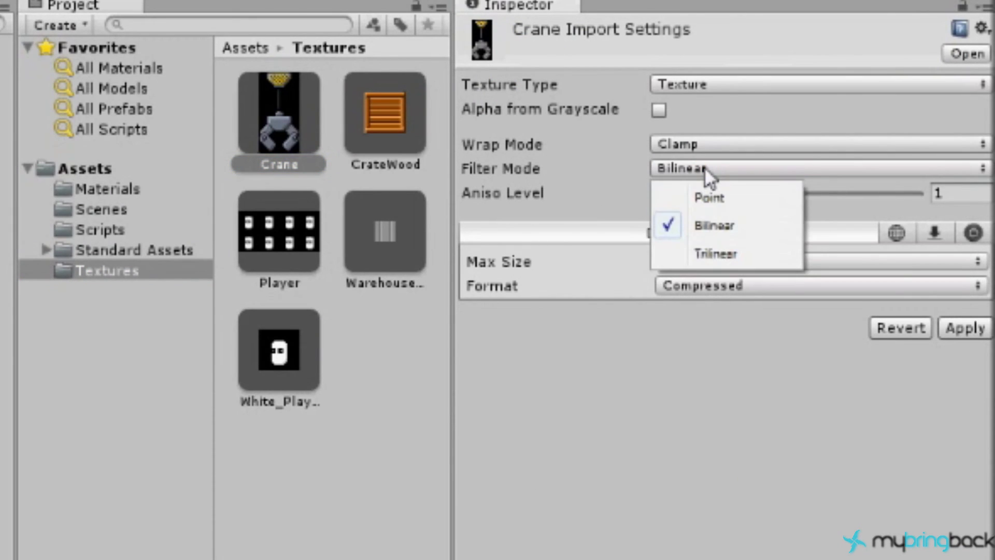
{"action": "left_click", "coordinate": [707, 198]}
{"action": "left_click", "coordinate": [685, 237]}
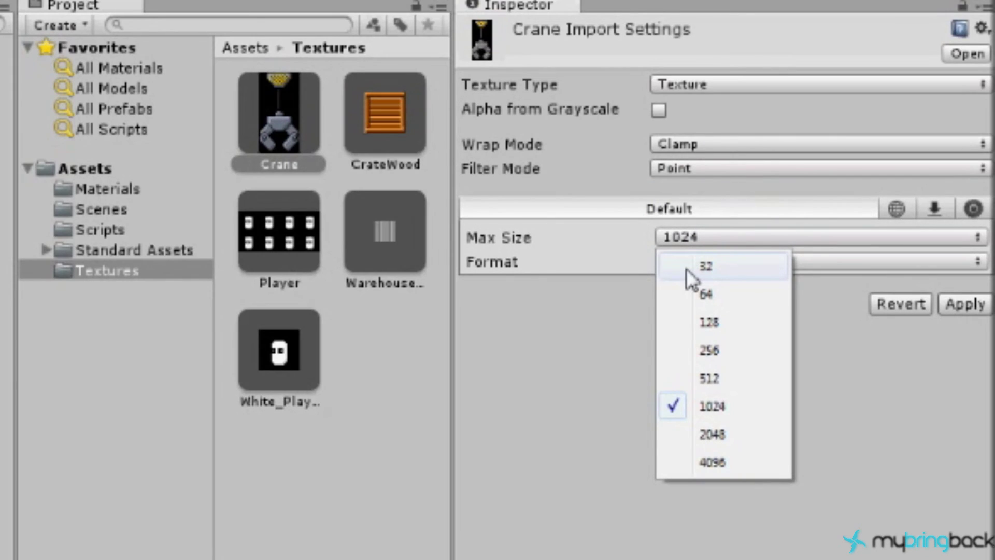
{"action": "left_click", "coordinate": [714, 295]}
{"action": "left_click", "coordinate": [726, 261]}
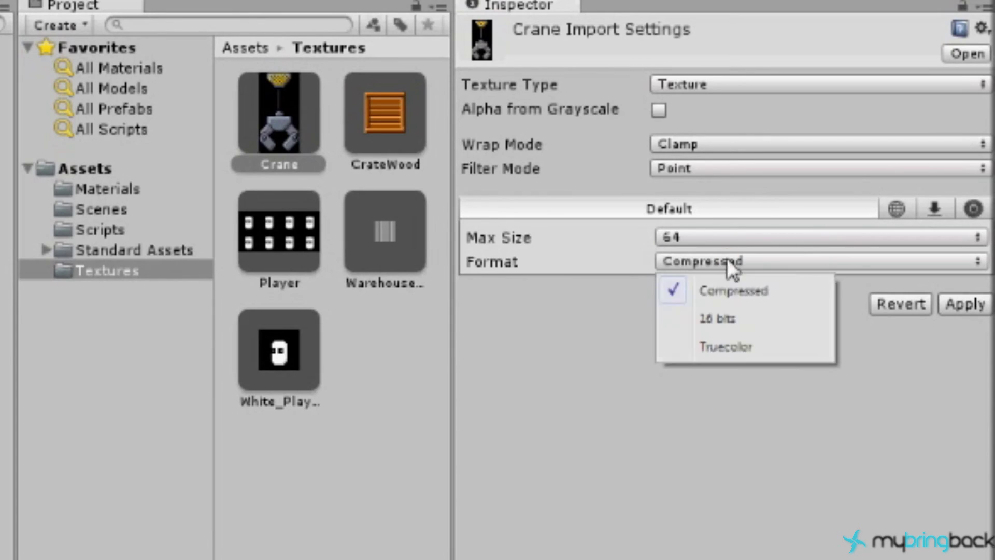
{"action": "left_click", "coordinate": [721, 307]}
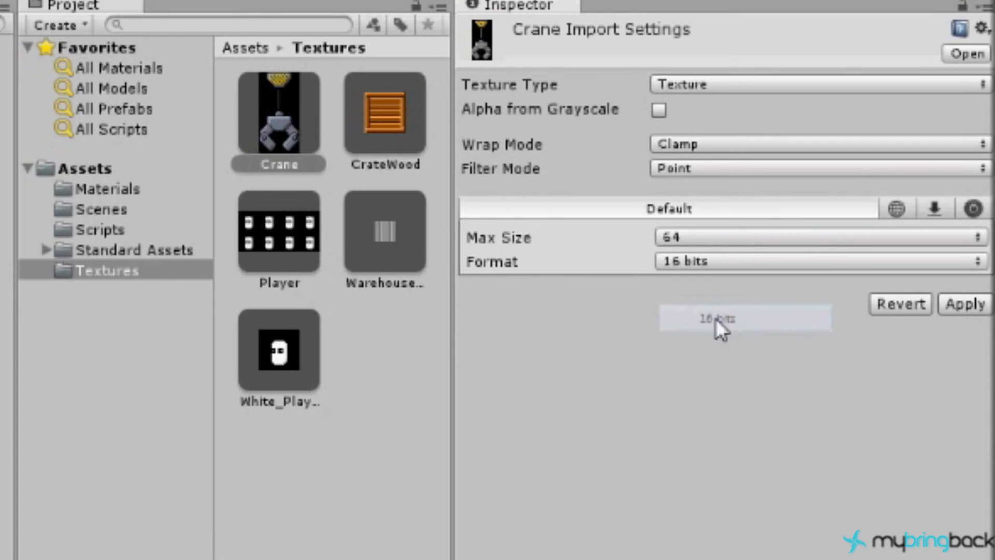
{"action": "left_click", "coordinate": [953, 304]}
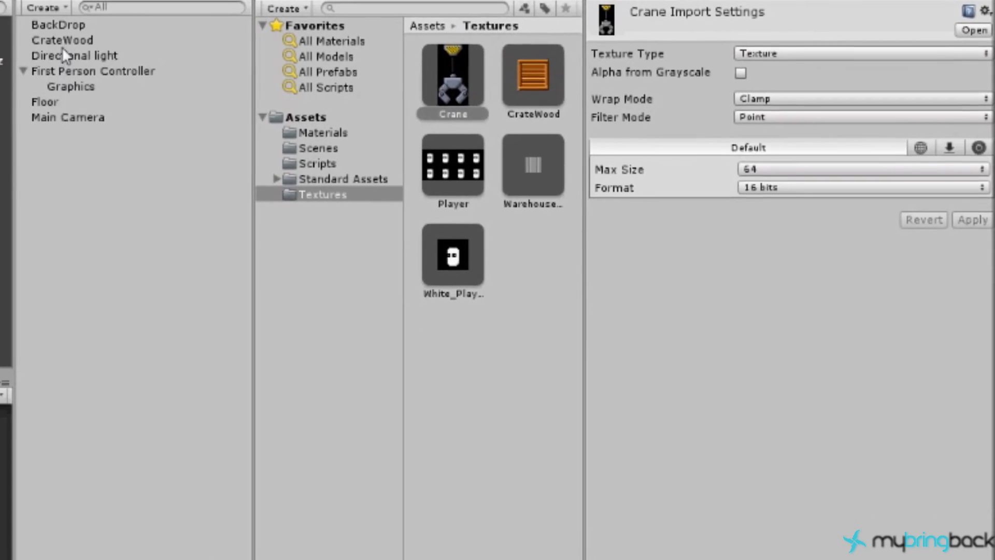
Duplicate the CrateWood object in the scene and rename the copy as Crane
{"action": "left_click", "coordinate": [73, 40]}
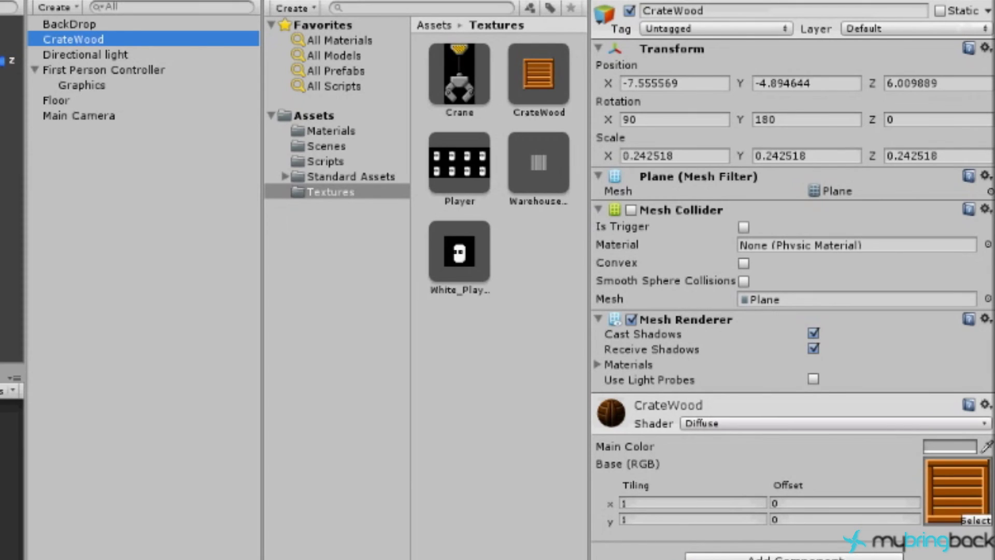
{"action": "key", "text": "ctrl+d"}
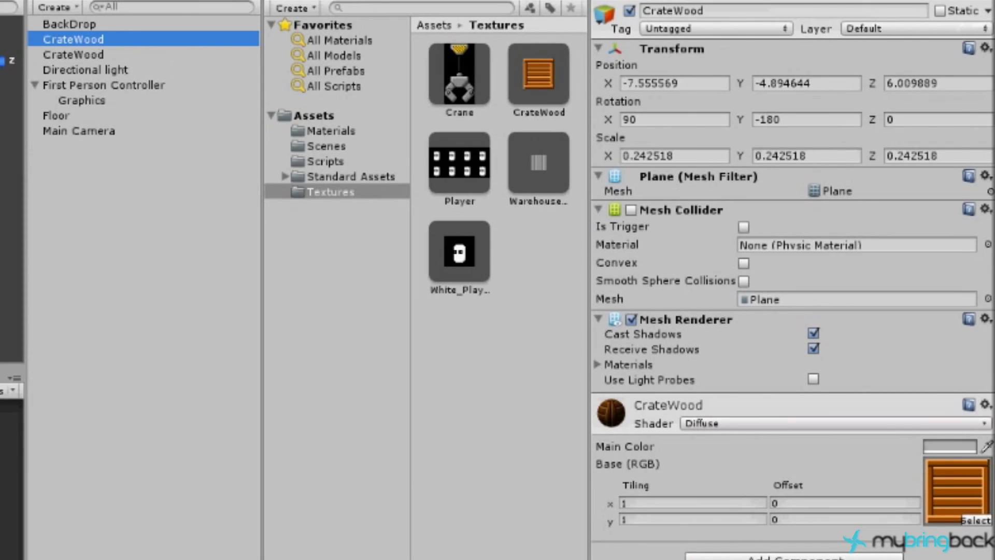
{"action": "left_click", "coordinate": [736, 10]}
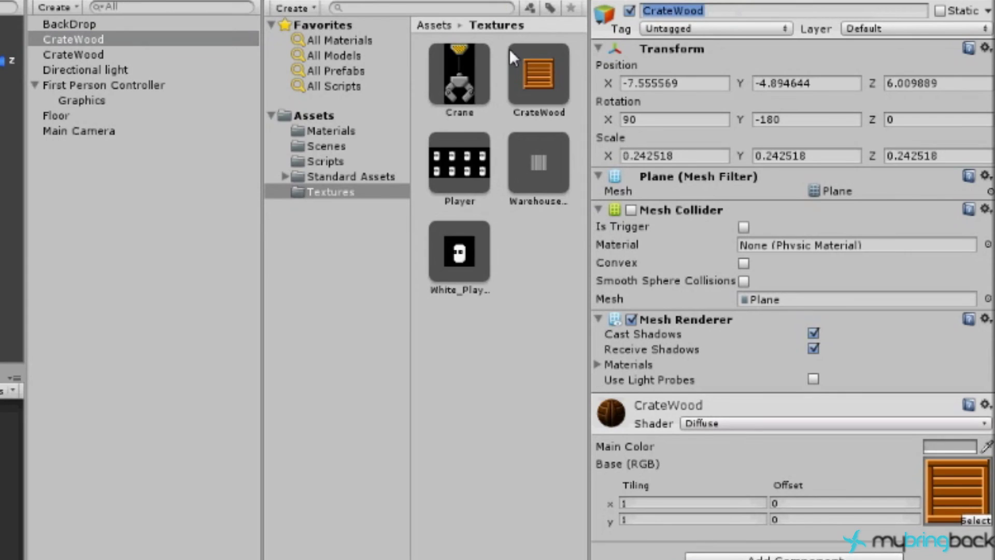
{"action": "type", "text": "Crane"}
{"action": "key", "text": "Return"}
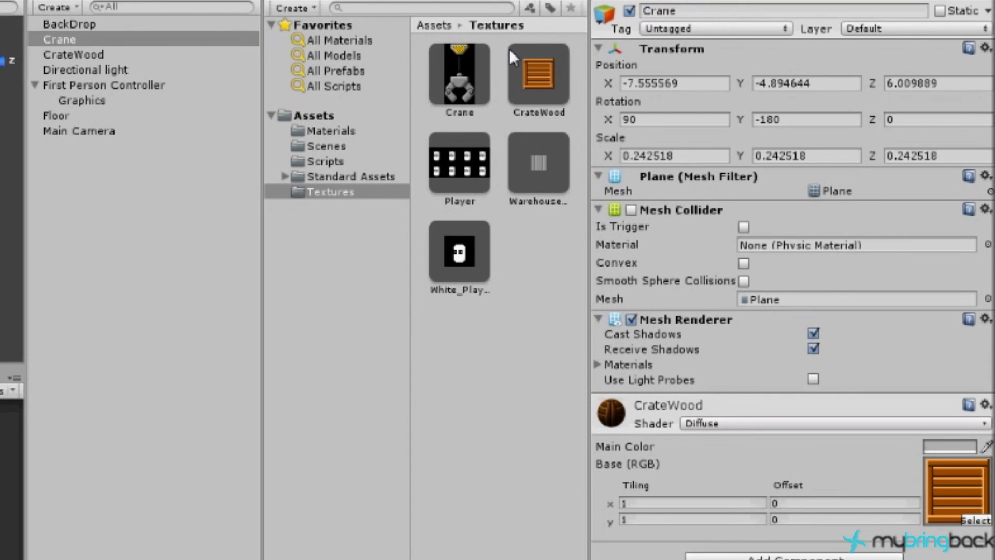
Create a material named Crane in the Materials folder and assign the Crane texture as its base texture
{"action": "left_click", "coordinate": [343, 130]}
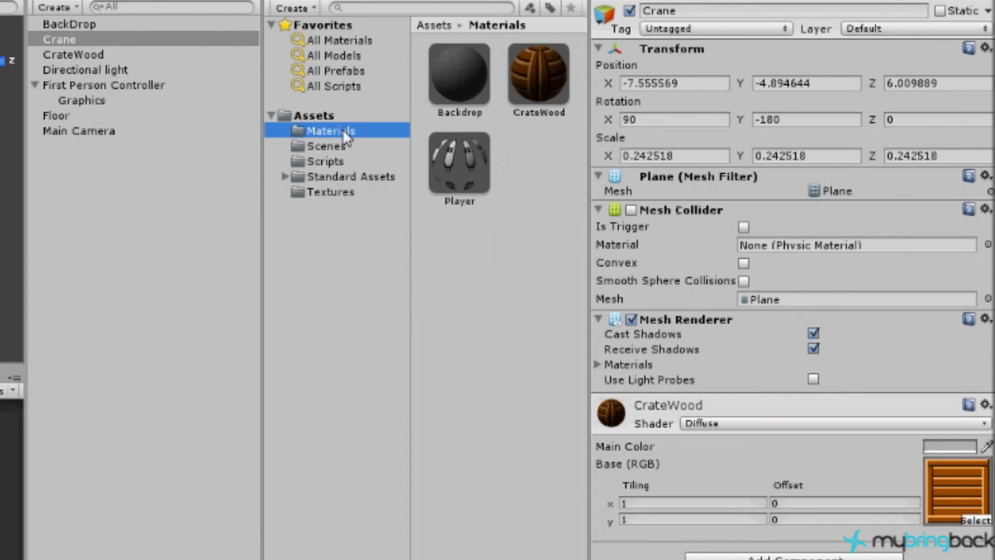
{"action": "right_click", "coordinate": [343, 129]}
{"action": "mouse_move", "coordinate": [388, 143]}
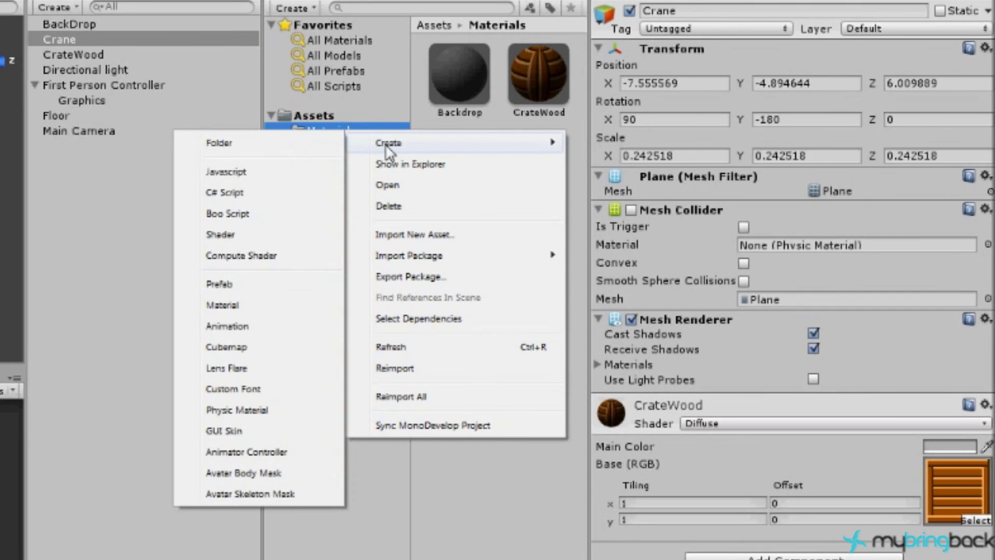
{"action": "left_click", "coordinate": [253, 306]}
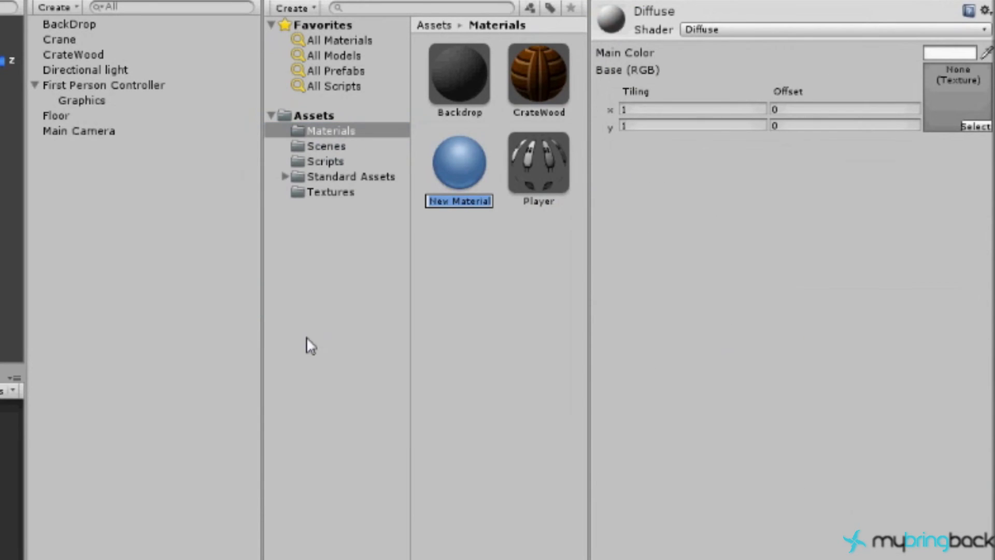
{"action": "type", "text": "Ca"}
{"action": "type", "text": "ane"}
{"action": "key", "text": "Return"}
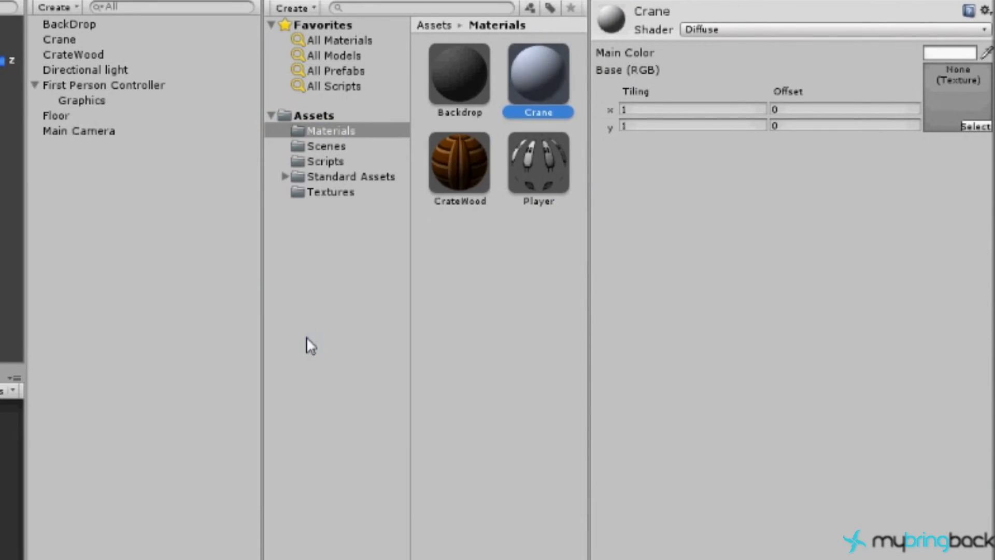
{"action": "left_click", "coordinate": [974, 126]}
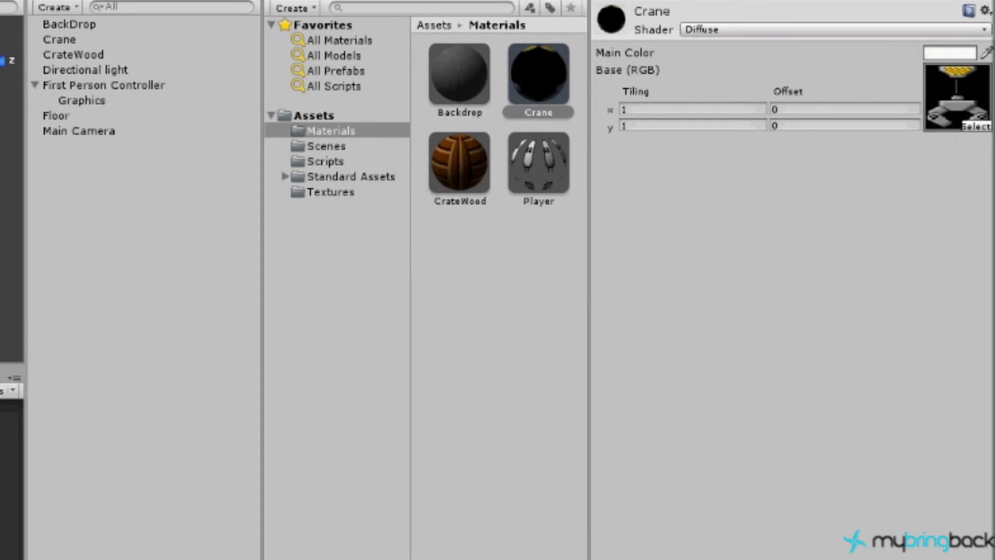
Apply the Crane material to the Crane object and move it up and away from the crate, to about X 0.23 and Y 3.22
{"action": "left_click", "coordinate": [67, 39]}
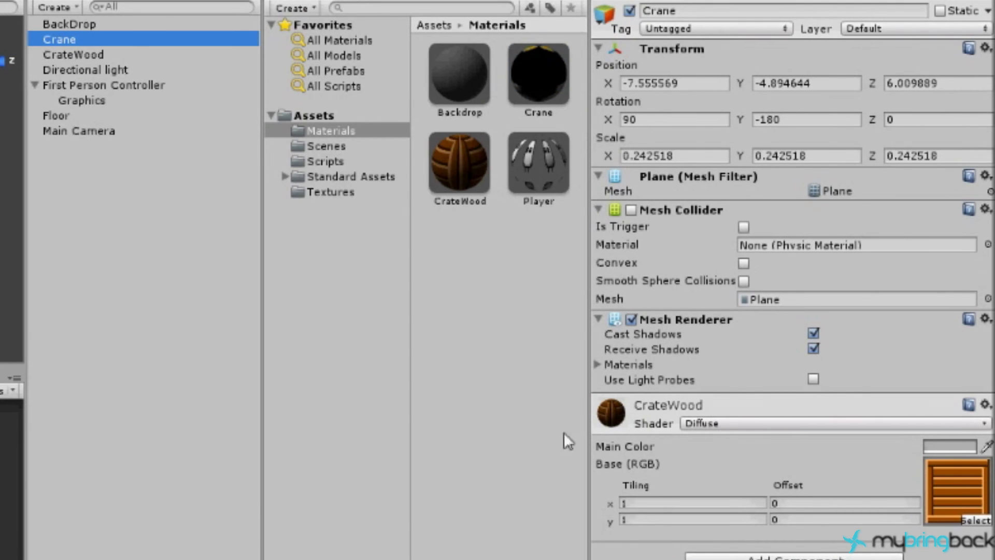
{"action": "left_click_drag", "start_coordinate": [547, 76], "coordinate": [649, 509]}
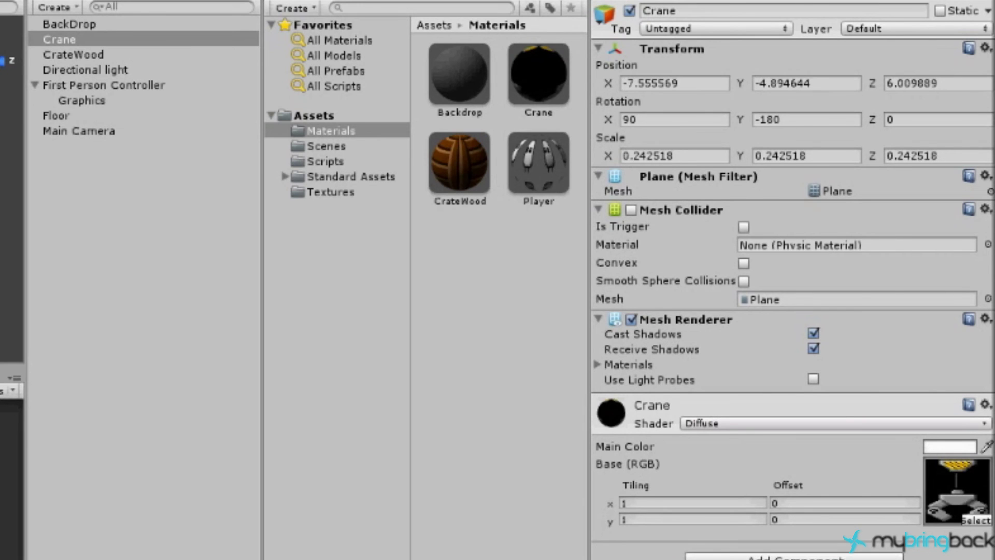
{"action": "left_click_drag", "start_coordinate": [197, 158], "coordinate": [291, 123]}
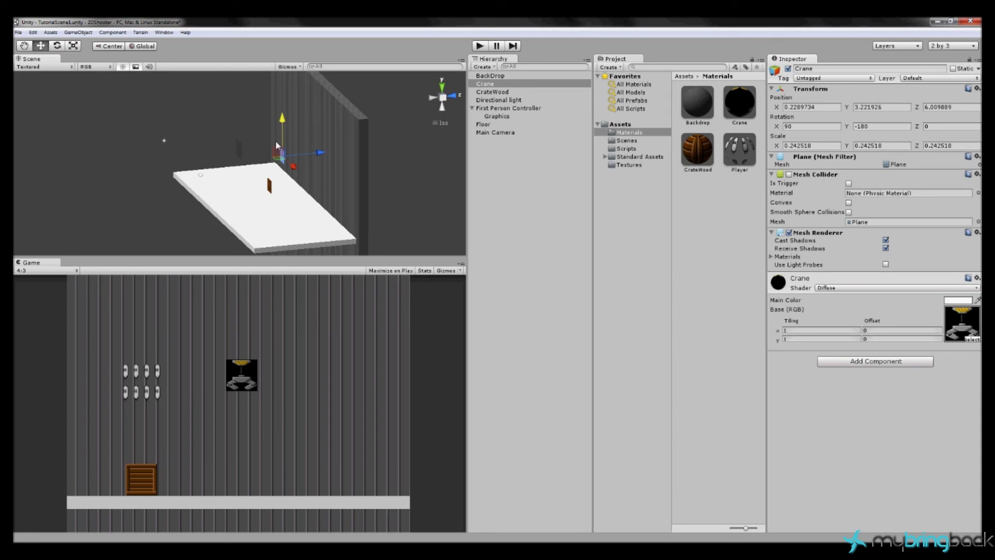
Stretch and enlarge the crane to a scale of about 0.37, 0.37 and 0.72, and raise it to about Y 6.49
{"action": "left_click", "coordinate": [73, 46]}
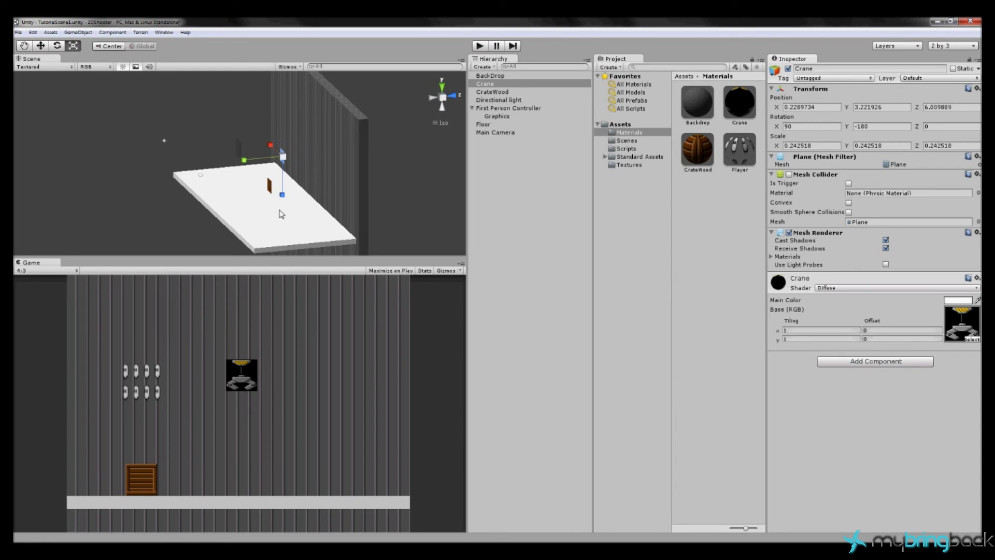
{"action": "left_click_drag", "start_coordinate": [282, 196], "coordinate": [285, 233]}
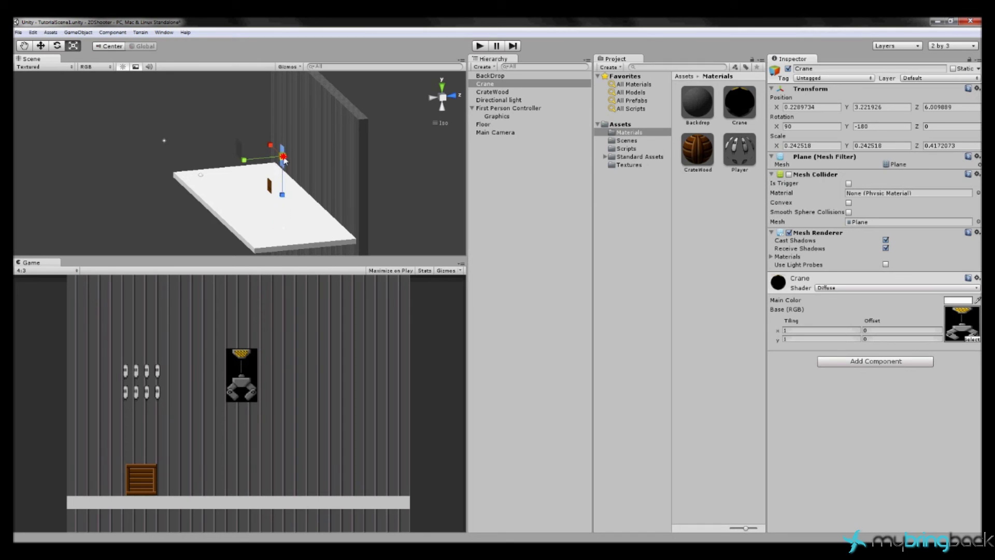
{"action": "left_click_drag", "start_coordinate": [284, 159], "coordinate": [287, 205]}
{"action": "key", "text": "w"}
{"action": "left_click_drag", "start_coordinate": [283, 128], "coordinate": [281, 104]}
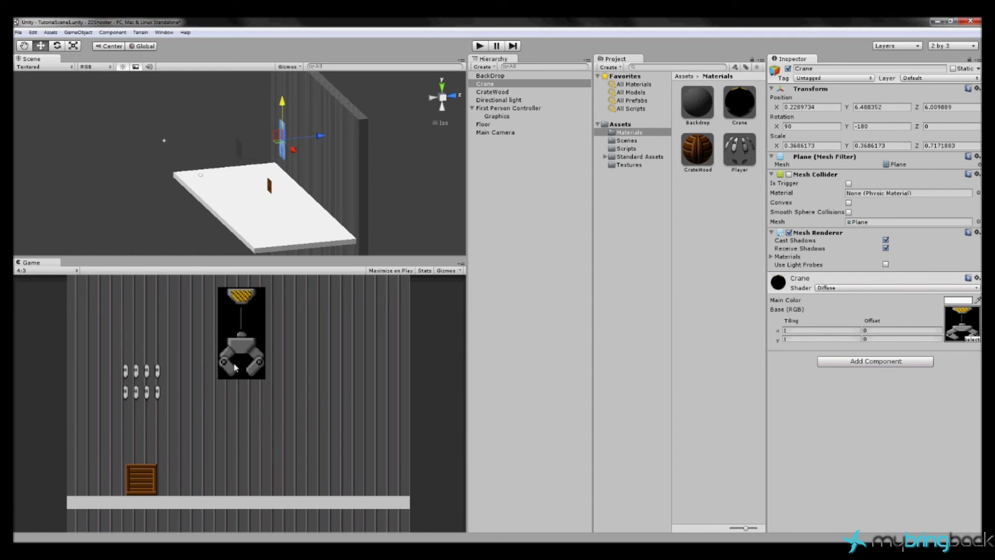
Change the Crane material's shader to Transparent/Diffuse
{"action": "left_click", "coordinate": [841, 288]}
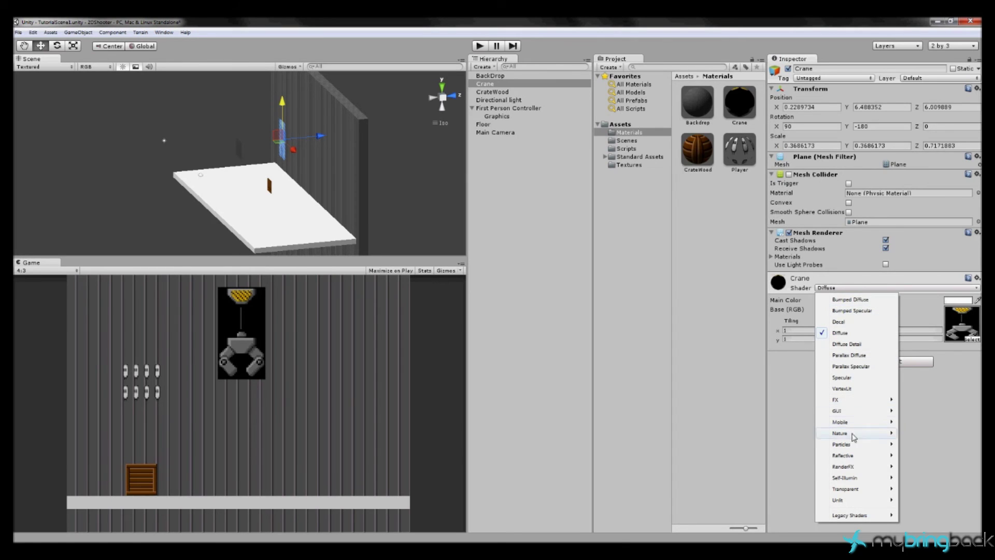
{"action": "mouse_move", "coordinate": [845, 491]}
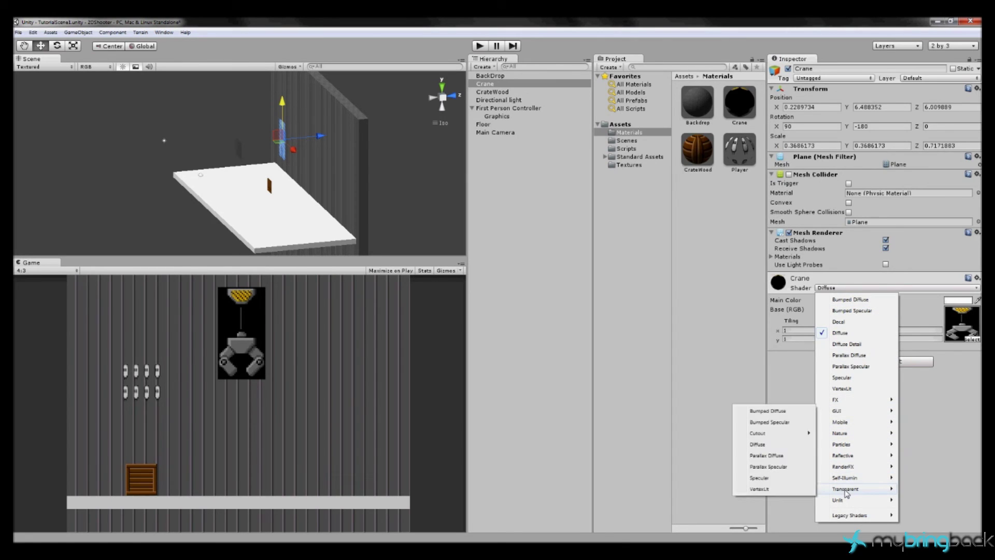
{"action": "left_click", "coordinate": [783, 448]}
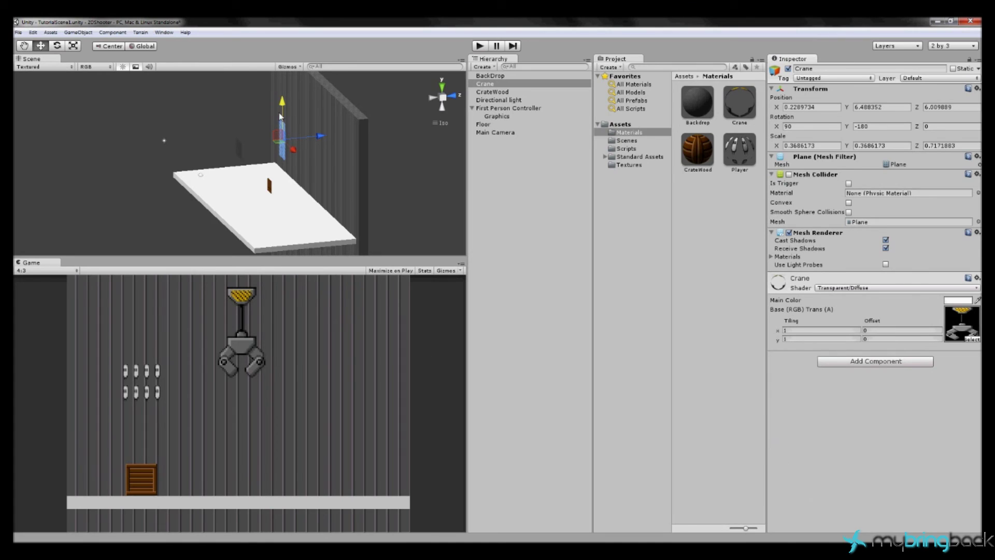
Enlarge the crane slightly to a scale of about 0.39, 0.39 and 0.75, and raise it to about Y 7.28
{"action": "left_click_drag", "start_coordinate": [283, 102], "coordinate": [290, 99]}
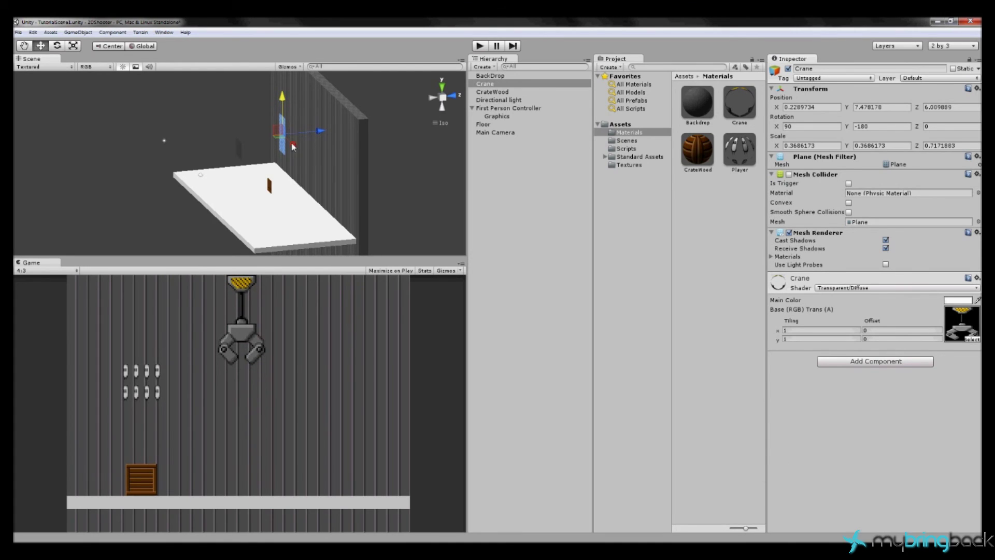
{"action": "key", "text": "r"}
{"action": "left_click_drag", "start_coordinate": [285, 137], "coordinate": [291, 101]}
{"action": "key", "text": "w"}
Compare the pixel dimensions of Crane.png in the Tut_Stuff folder with the max size in the Crane texture's import settings
{"action": "left_click", "coordinate": [157, 531]}
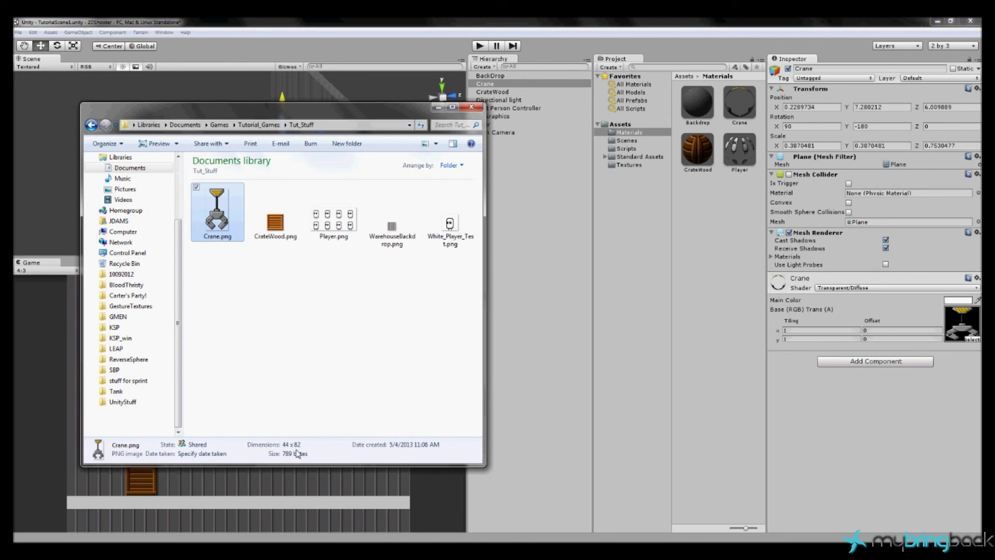
{"action": "left_click", "coordinate": [254, 21]}
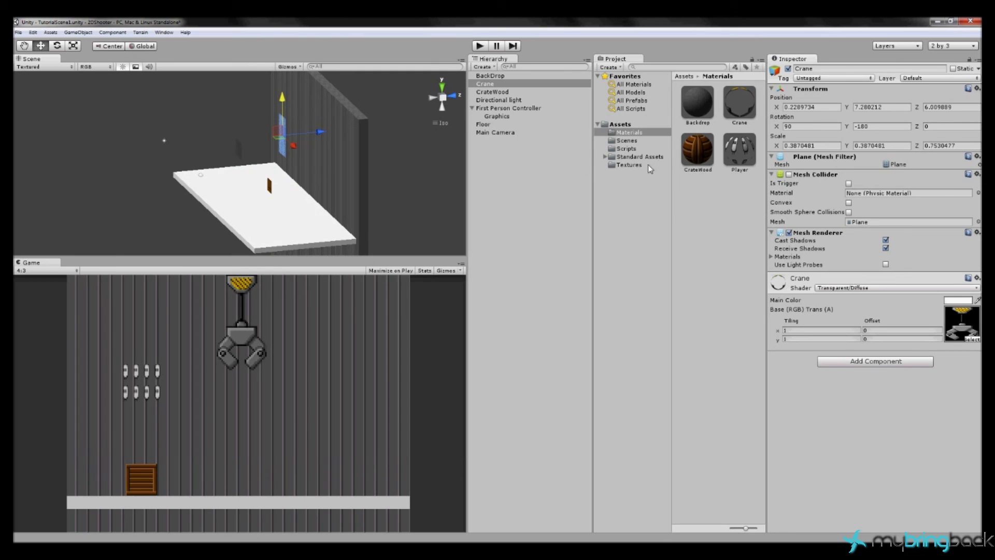
{"action": "left_click", "coordinate": [628, 164]}
{"action": "left_click", "coordinate": [708, 110]}
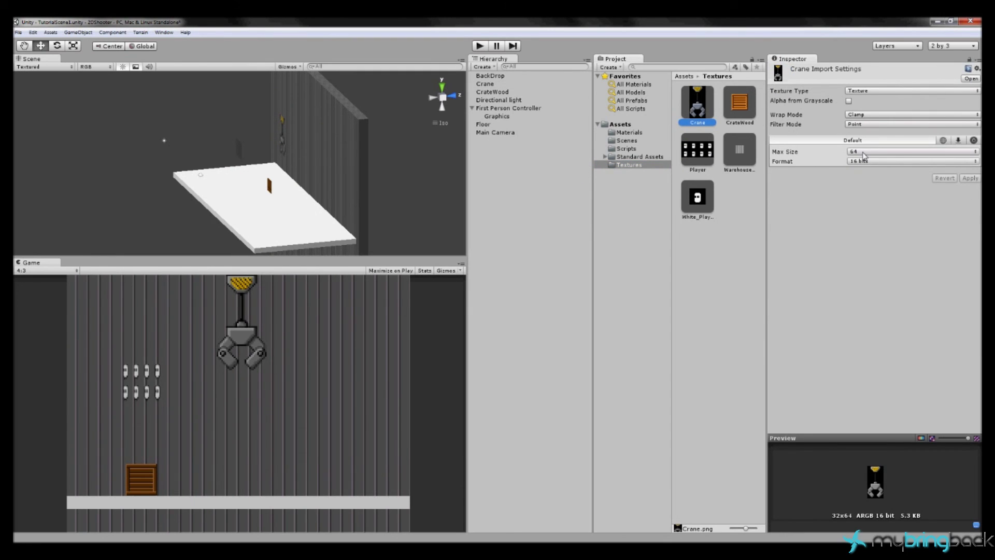
{"action": "key", "text": "alt+Tab"}
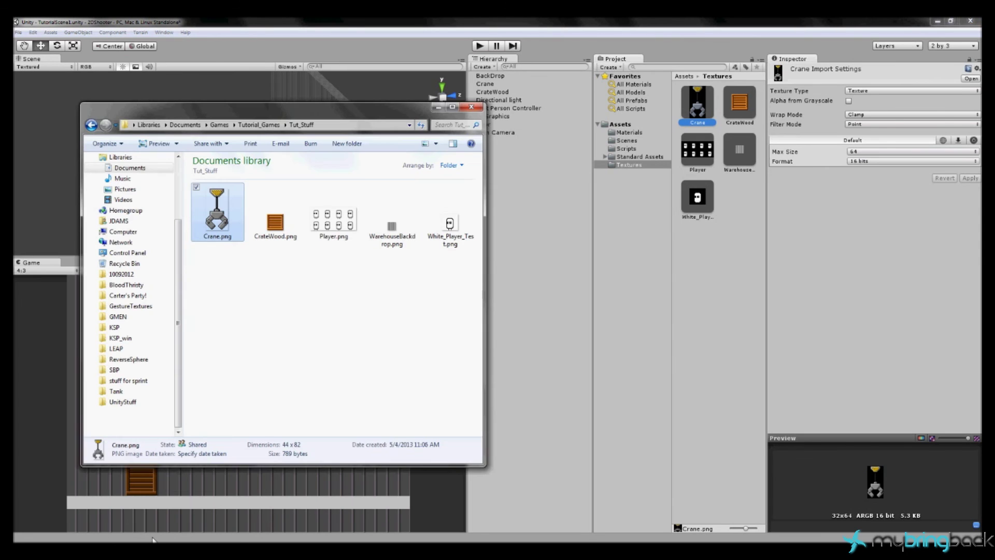
{"action": "key", "text": "alt+Tab"}
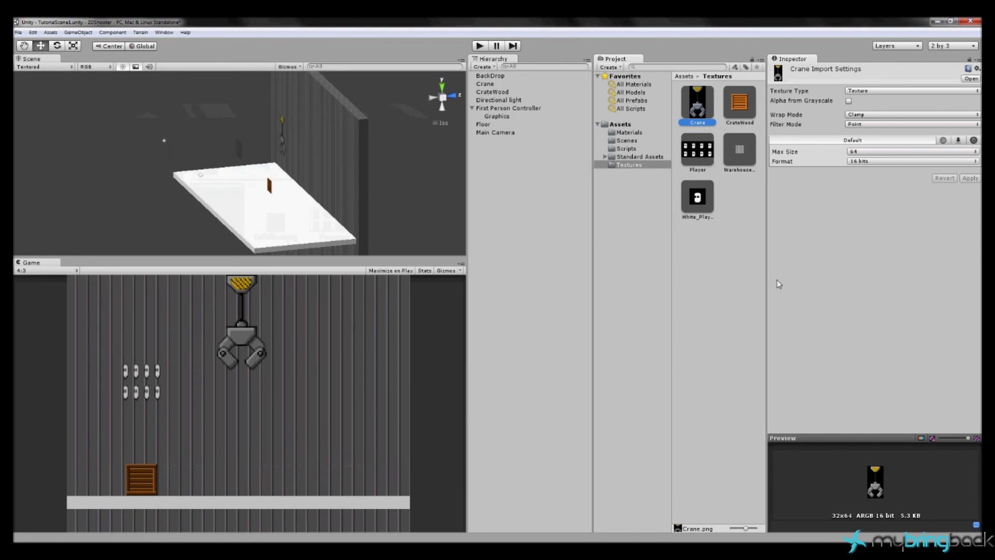
Set the Crane texture's max size to 128 and apply the import settings
{"action": "left_click", "coordinate": [865, 152]}
{"action": "left_click", "coordinate": [876, 185]}
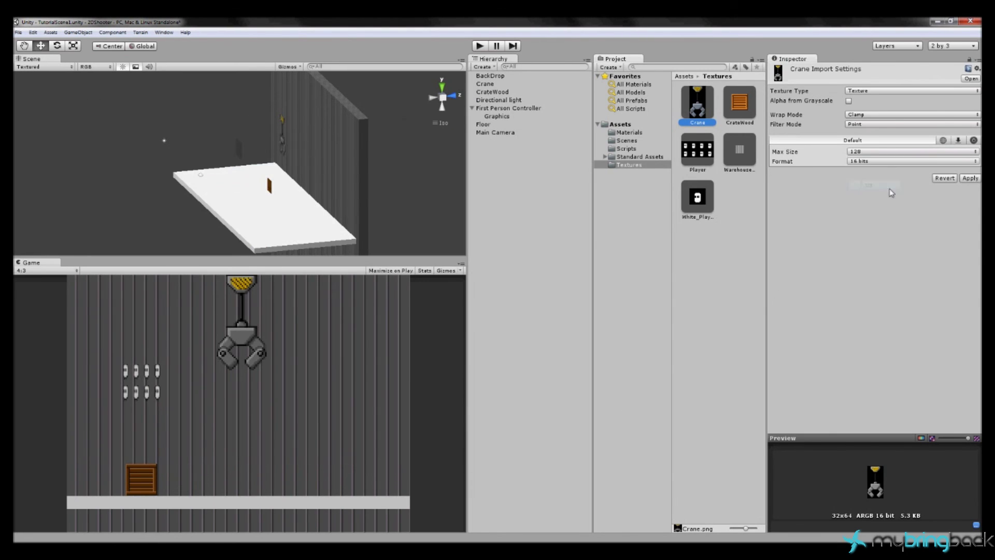
{"action": "left_click", "coordinate": [968, 178]}
Play-test the scene by walking the player to the right of the crate, and stop the game
{"action": "left_click", "coordinate": [480, 46]}
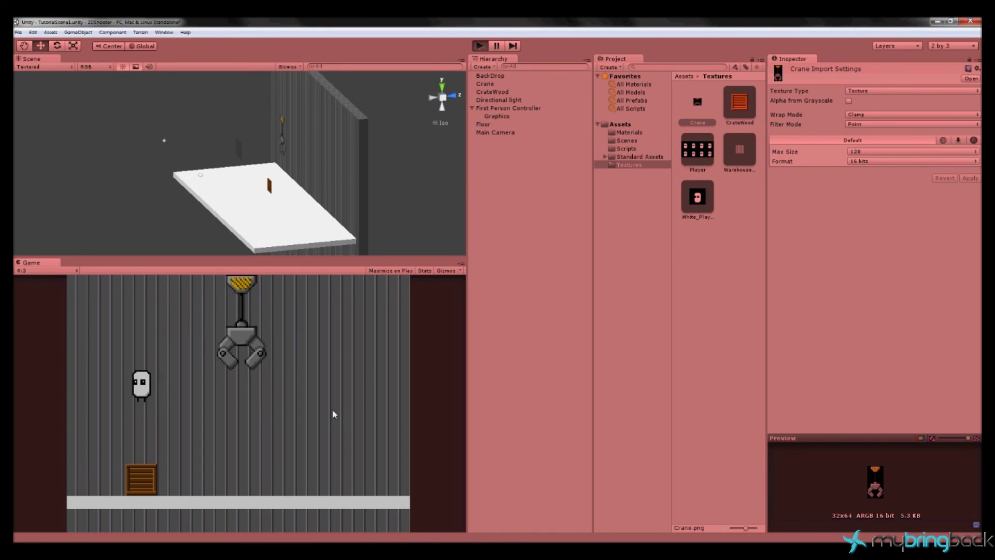
{"action": "key", "text": "Right"}
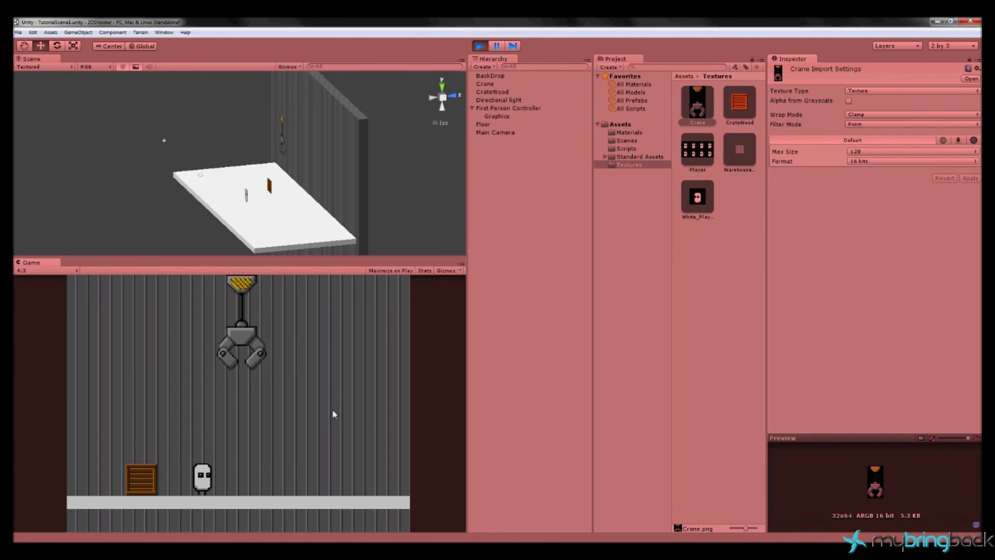
{"action": "left_click", "coordinate": [480, 46]}
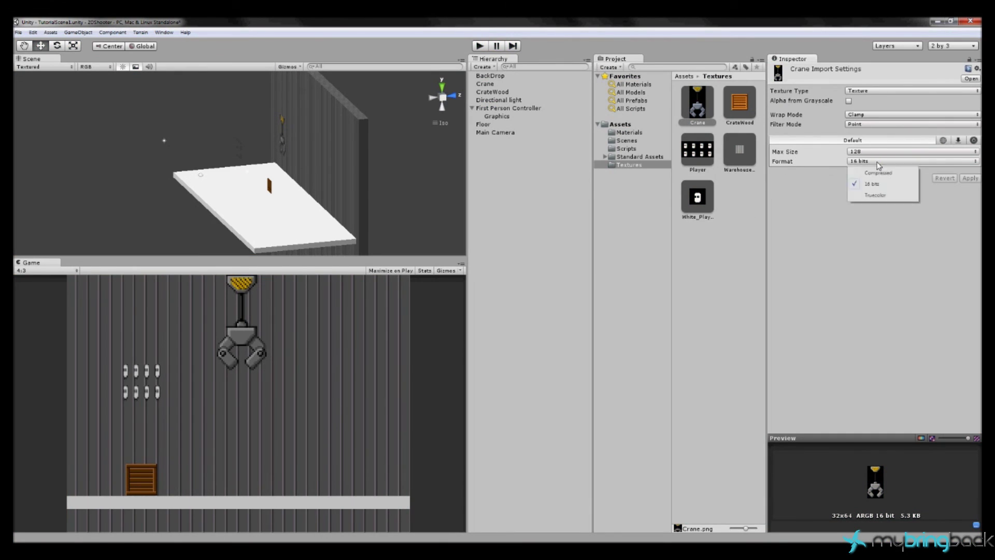
Try the Compressed format on the Crane texture and revert it to 16 bits, applying each change
{"action": "left_click", "coordinate": [878, 173]}
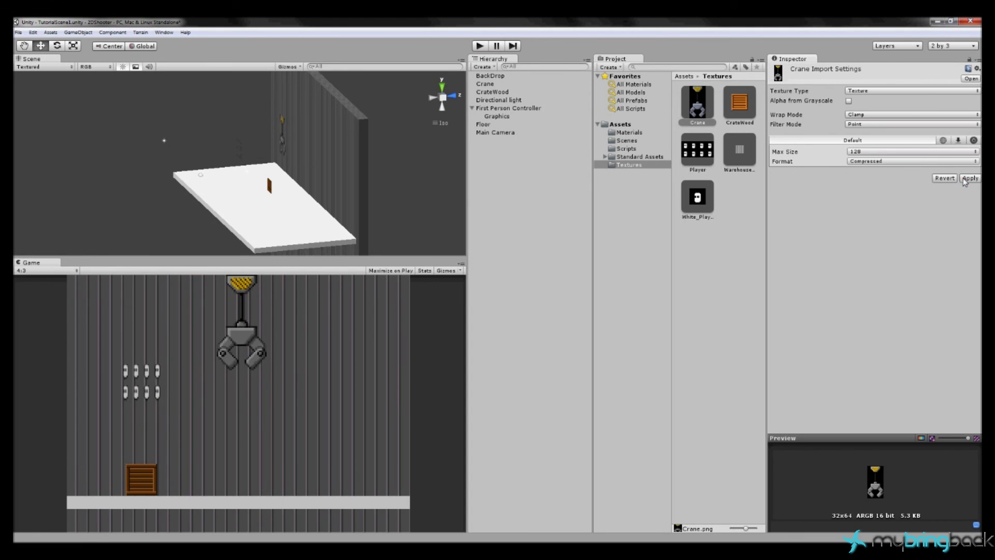
{"action": "left_click", "coordinate": [965, 178]}
{"action": "left_click", "coordinate": [866, 161]}
{"action": "left_click", "coordinate": [871, 183]}
{"action": "left_click", "coordinate": [974, 179]}
Try max sizes of 256 and 32 on the Crane texture, applying each one
{"action": "left_click", "coordinate": [861, 152]}
{"action": "left_click", "coordinate": [863, 195]}
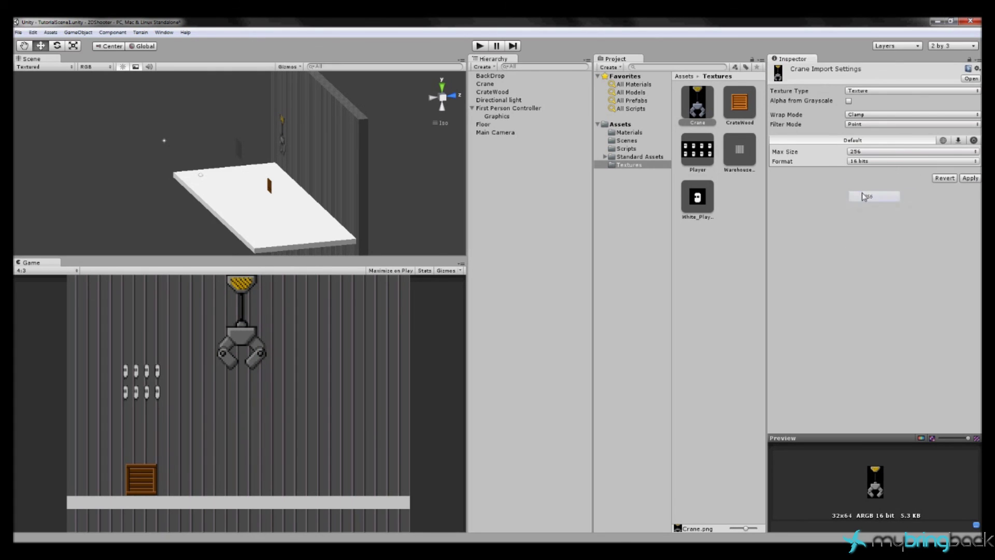
{"action": "left_click", "coordinate": [967, 179]}
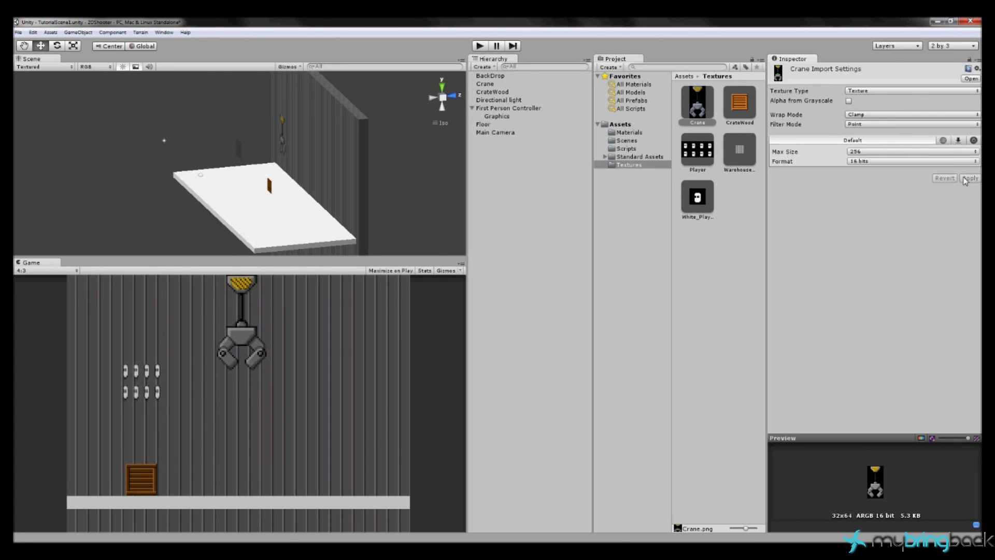
{"action": "left_click", "coordinate": [912, 151]}
{"action": "left_click", "coordinate": [877, 164]}
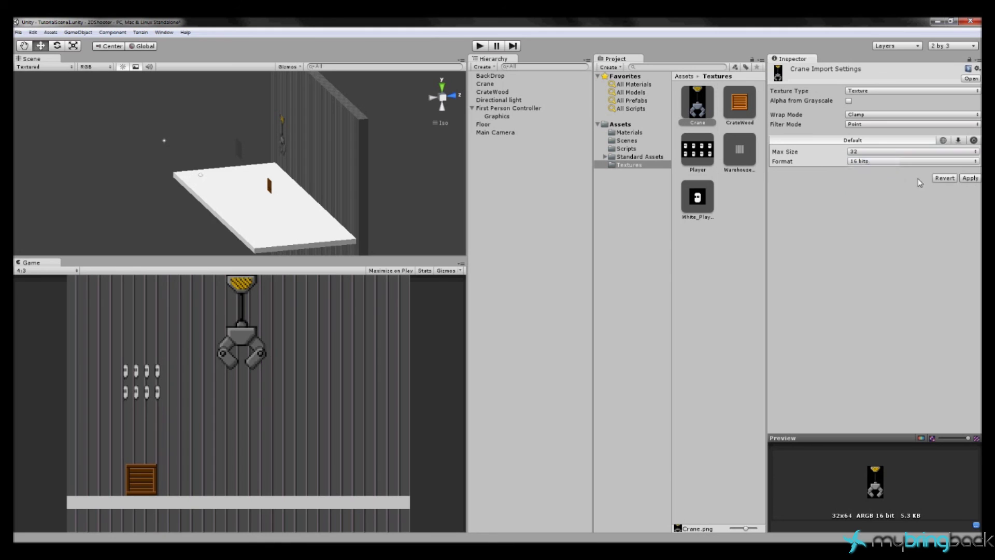
{"action": "left_click", "coordinate": [967, 179]}
Set the Crane texture's max size to 64 and apply the import settings
{"action": "left_click", "coordinate": [860, 151]}
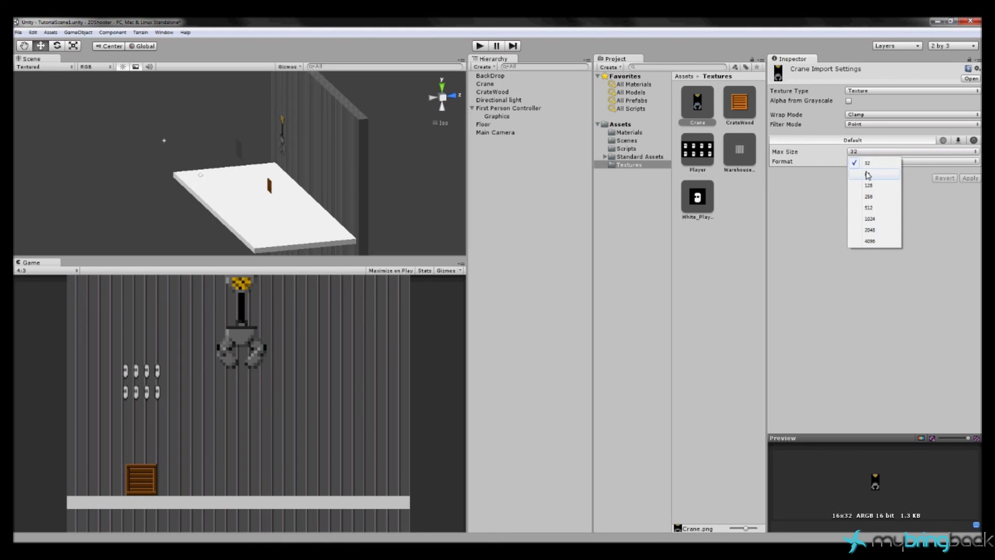
{"action": "left_click", "coordinate": [867, 174]}
{"action": "left_click", "coordinate": [968, 178]}
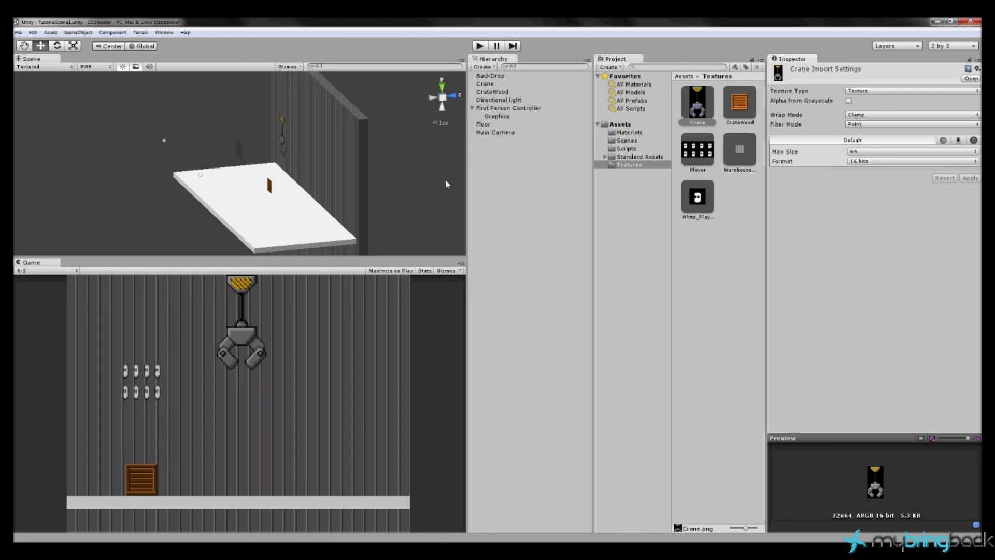
Examine the transform, collider and material settings of the BackDrop, Crane and CrateWood objects
{"action": "left_click", "coordinate": [502, 77]}
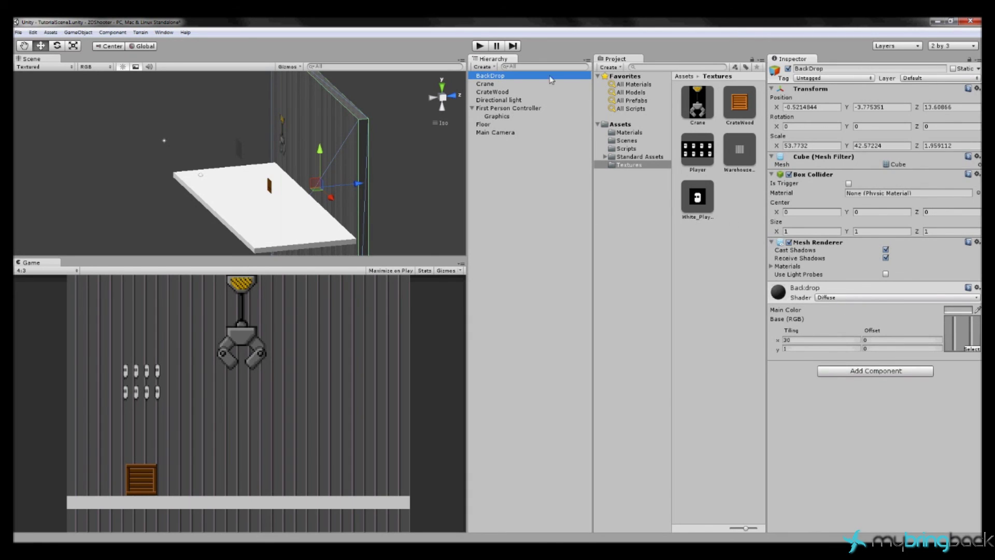
{"action": "left_click", "coordinate": [495, 84]}
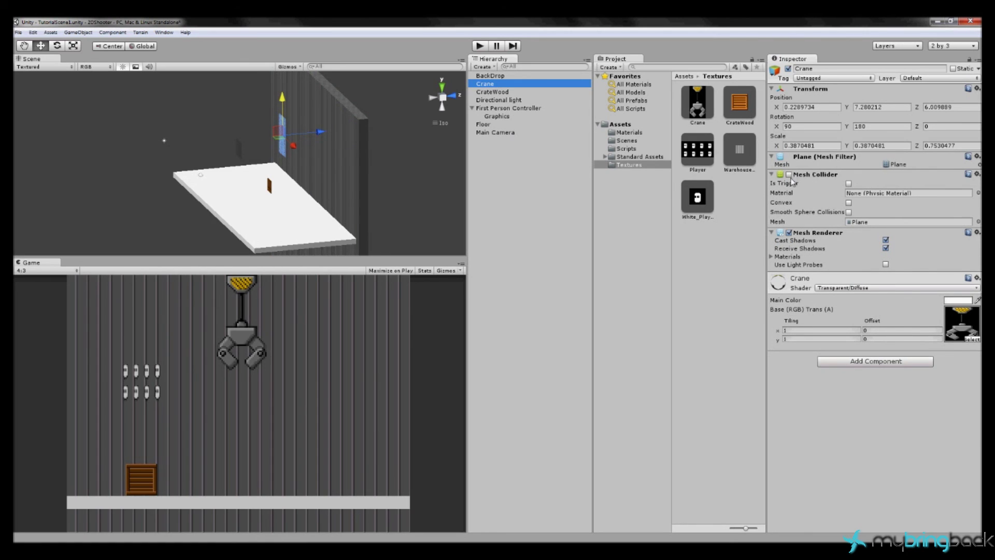
{"action": "left_click", "coordinate": [500, 92]}
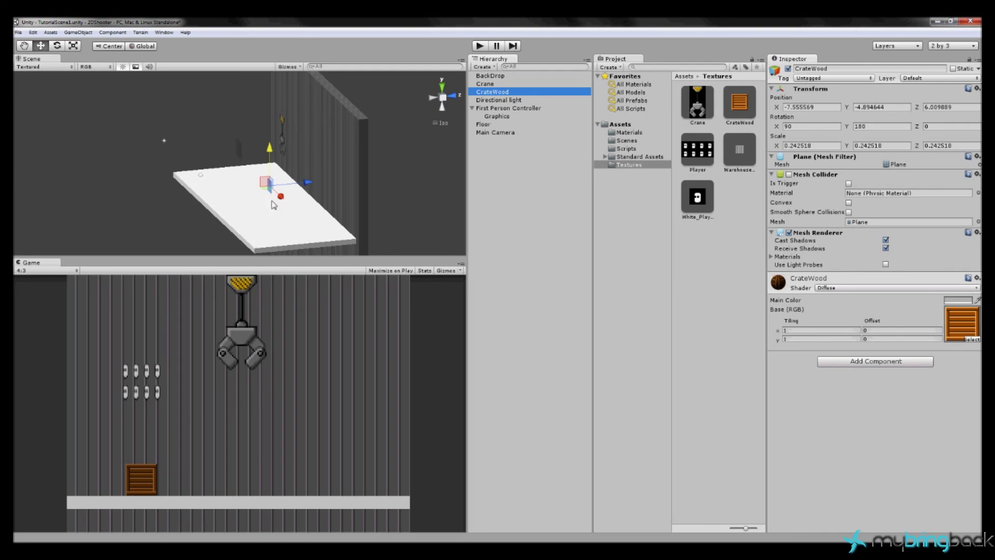